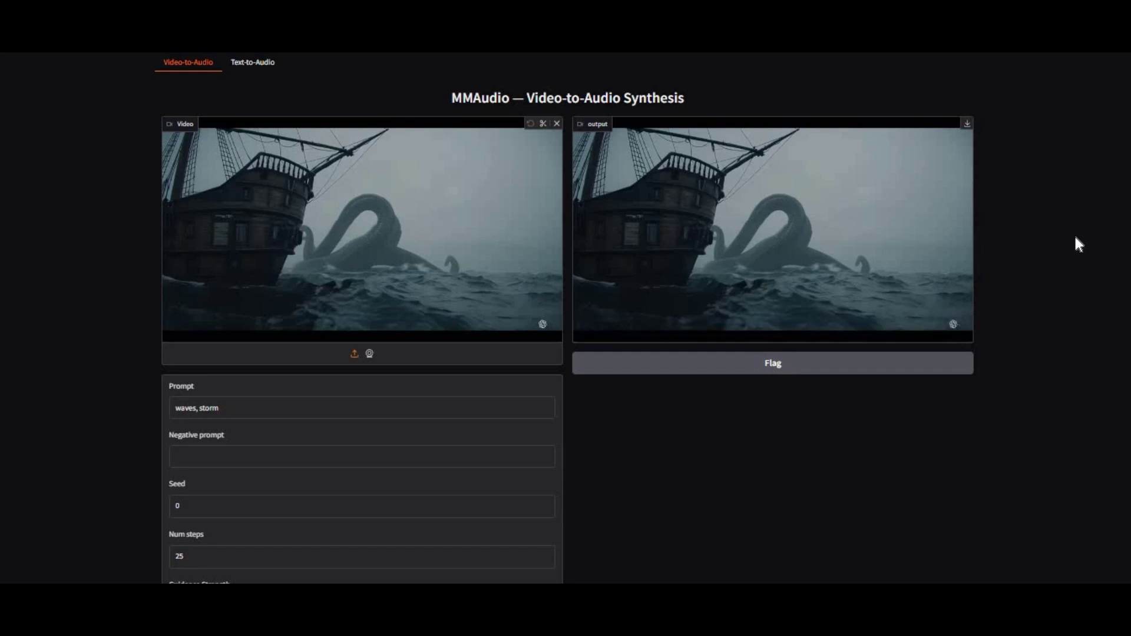
Step: Play the input and output ship videos, and the generated jungle and lion roar clip under Text-to-Audio
left_click(177, 327)
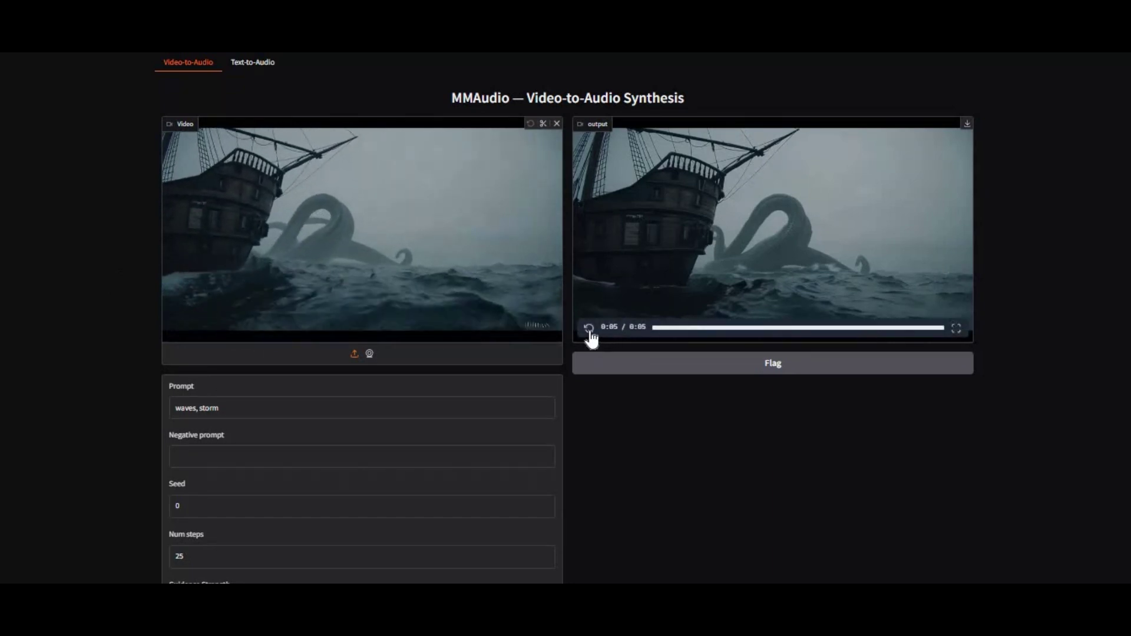
left_click(589, 329)
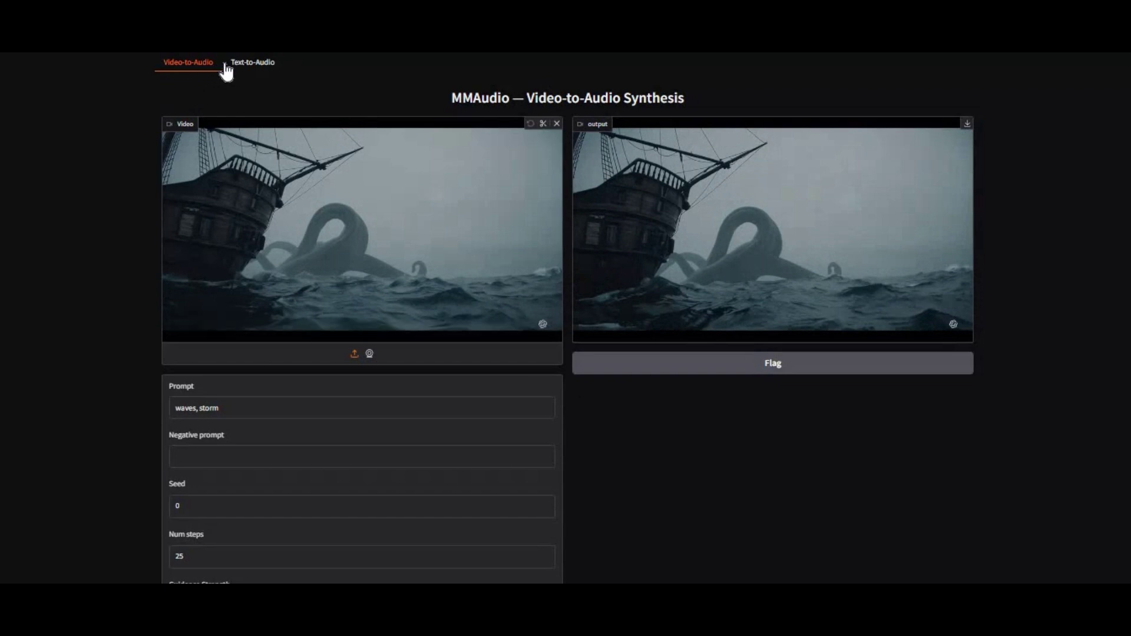
left_click(252, 62)
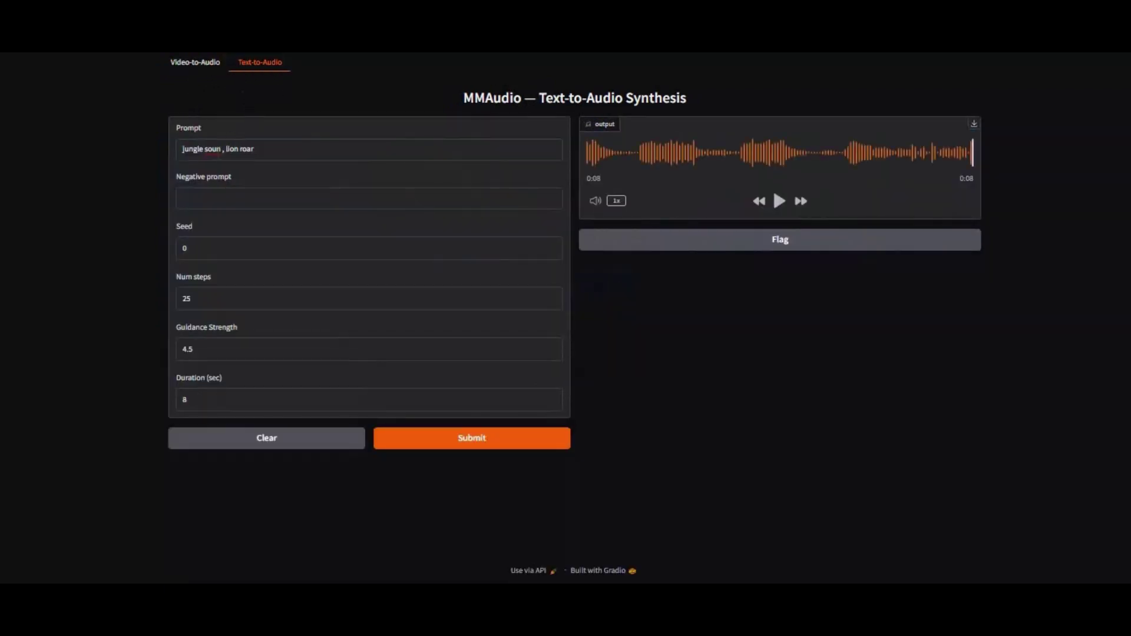
left_click(778, 202)
left_click(183, 64)
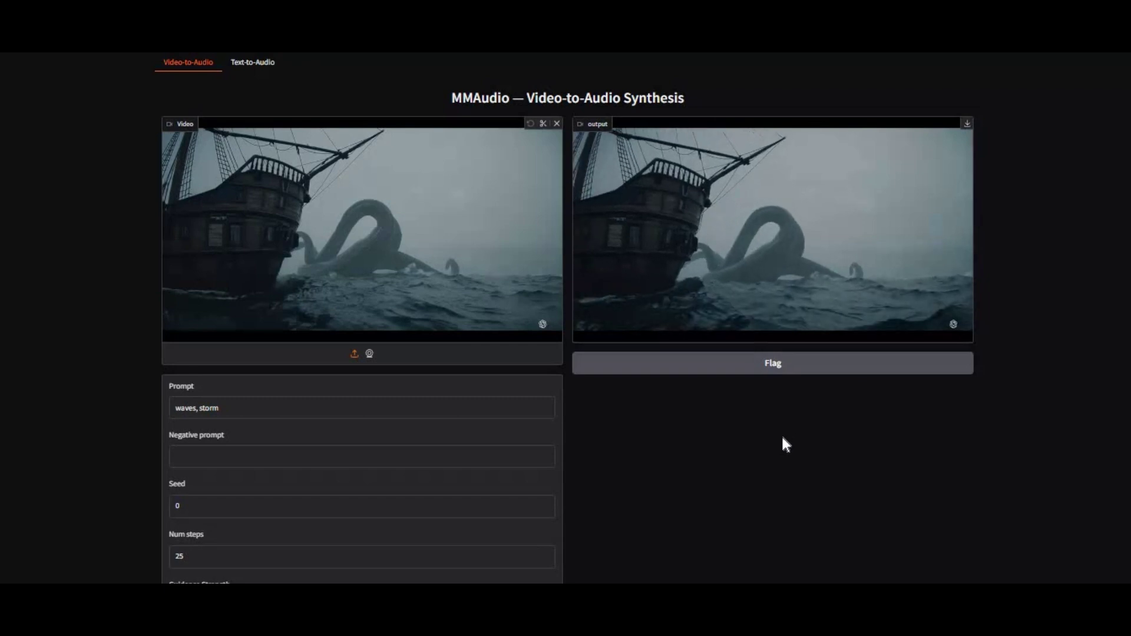
Step: Look through the video-to-audio generation parameters and the example prompts below them
scroll(783, 445, "down", 7)
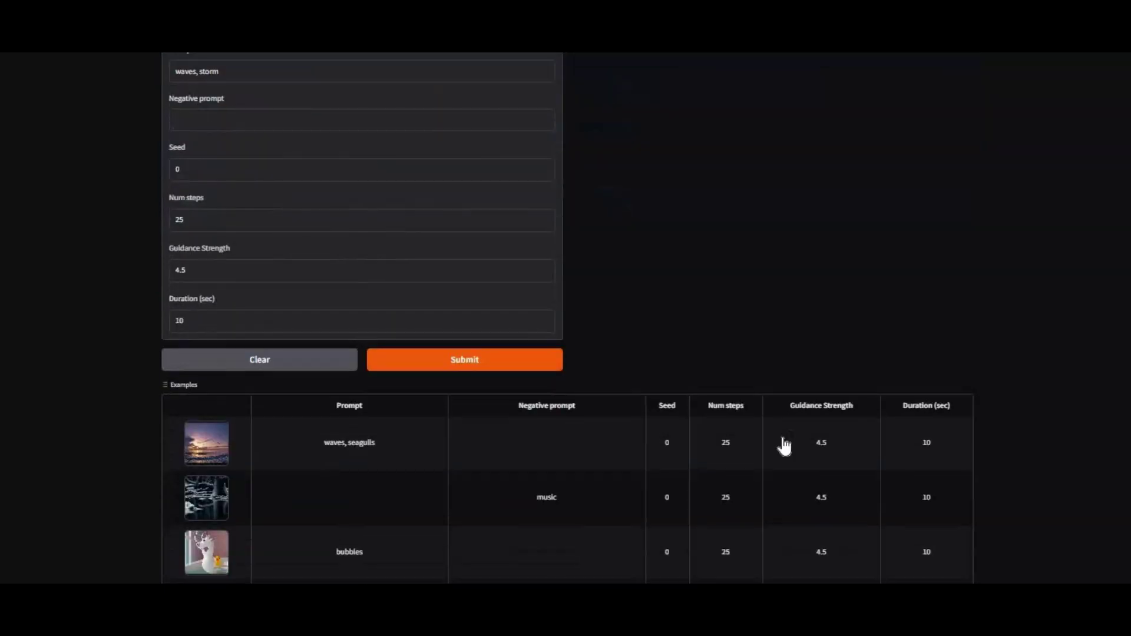
scroll(783, 446, "down", 5)
left_click(783, 446)
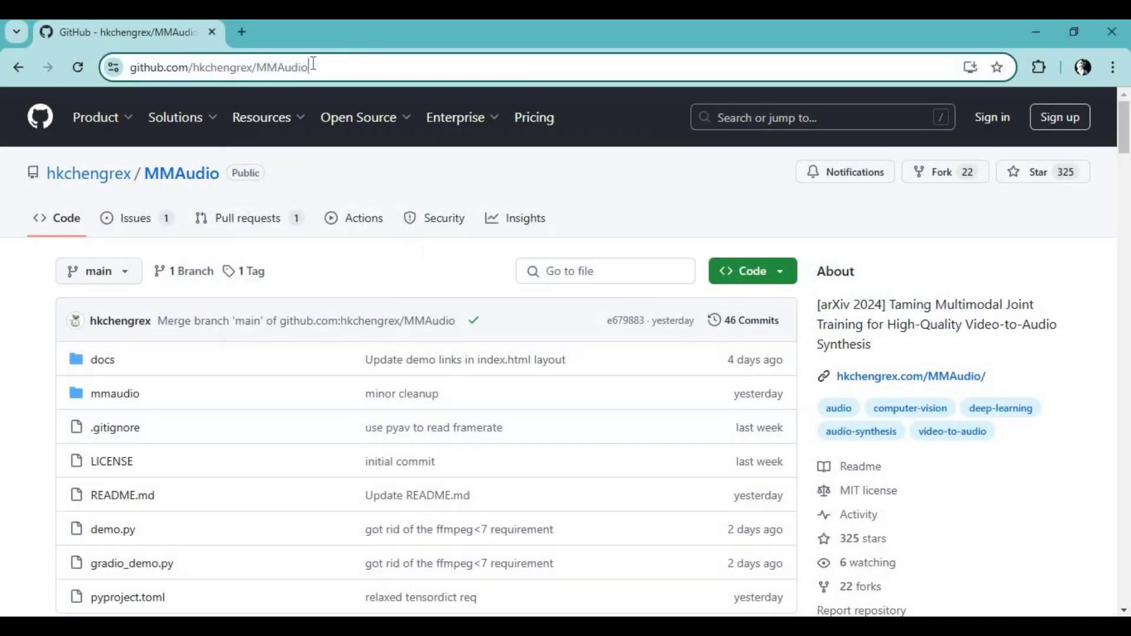
Step: In the browser, review the hkchengrex/MMAudio GitHub repository page and download the repository as a ZIP archive
left_click(196, 67)
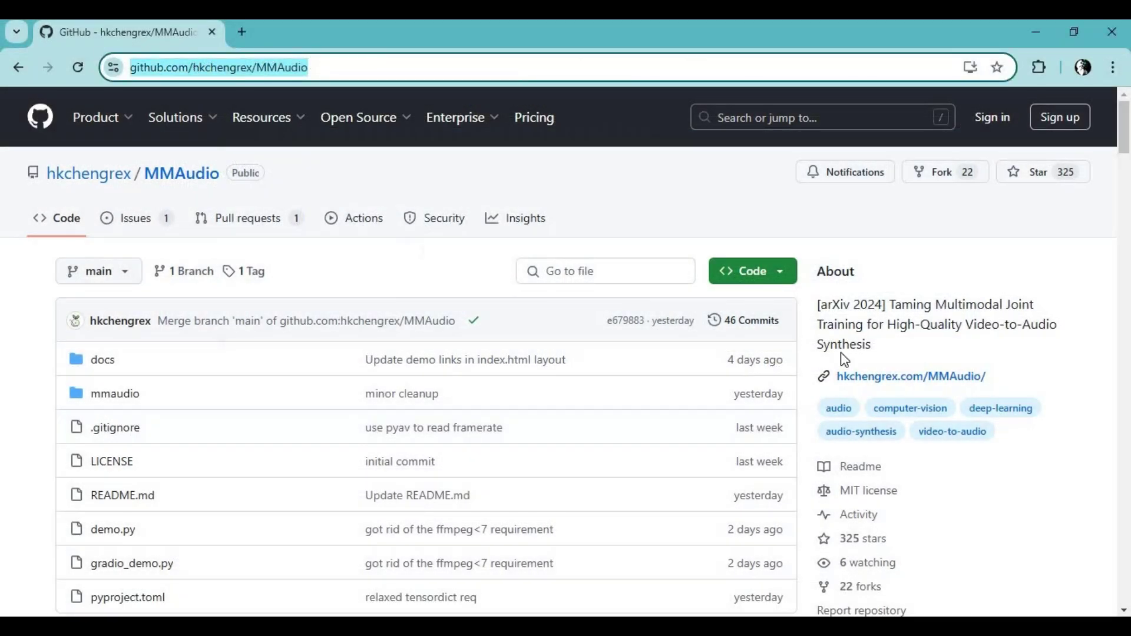
scroll(858, 360, "down", 4)
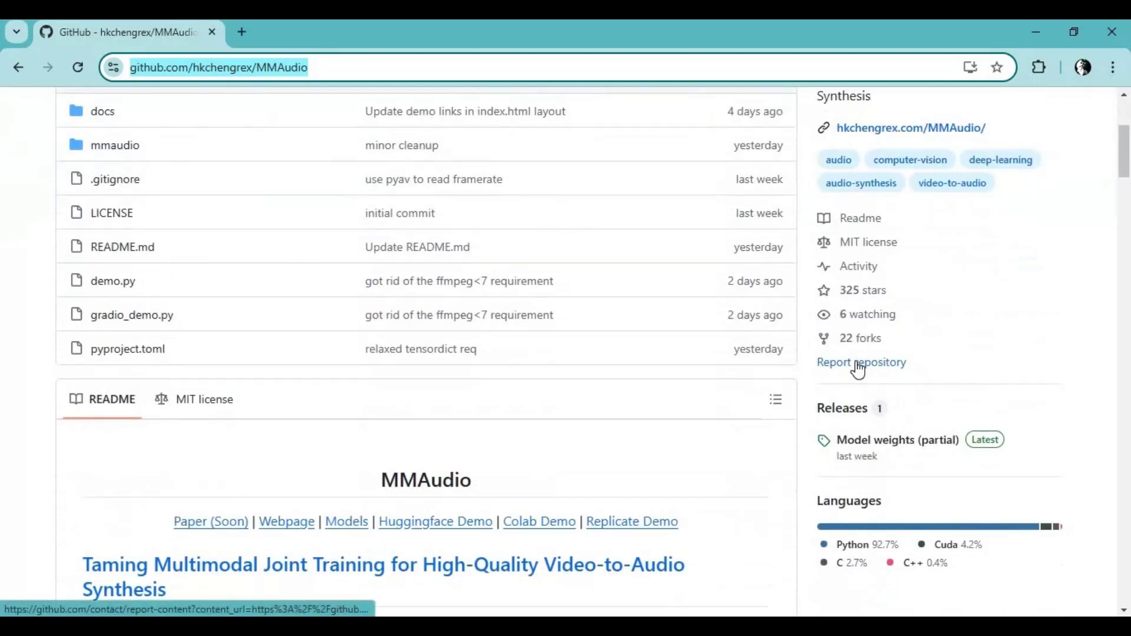
scroll(859, 370, "down", 3)
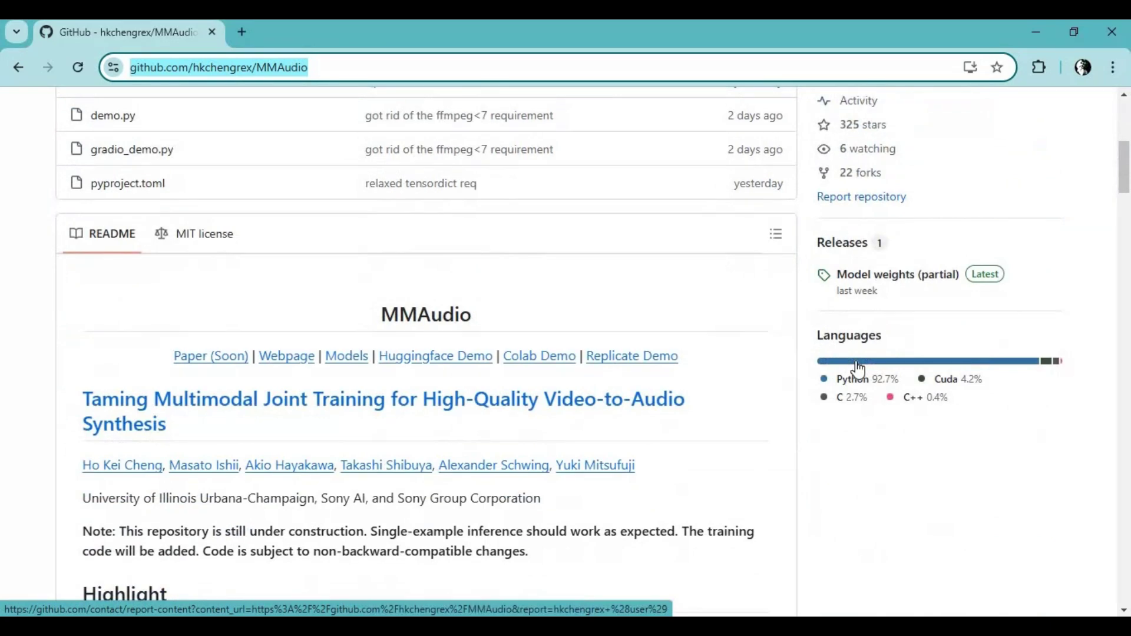
scroll(858, 370, "down", 10)
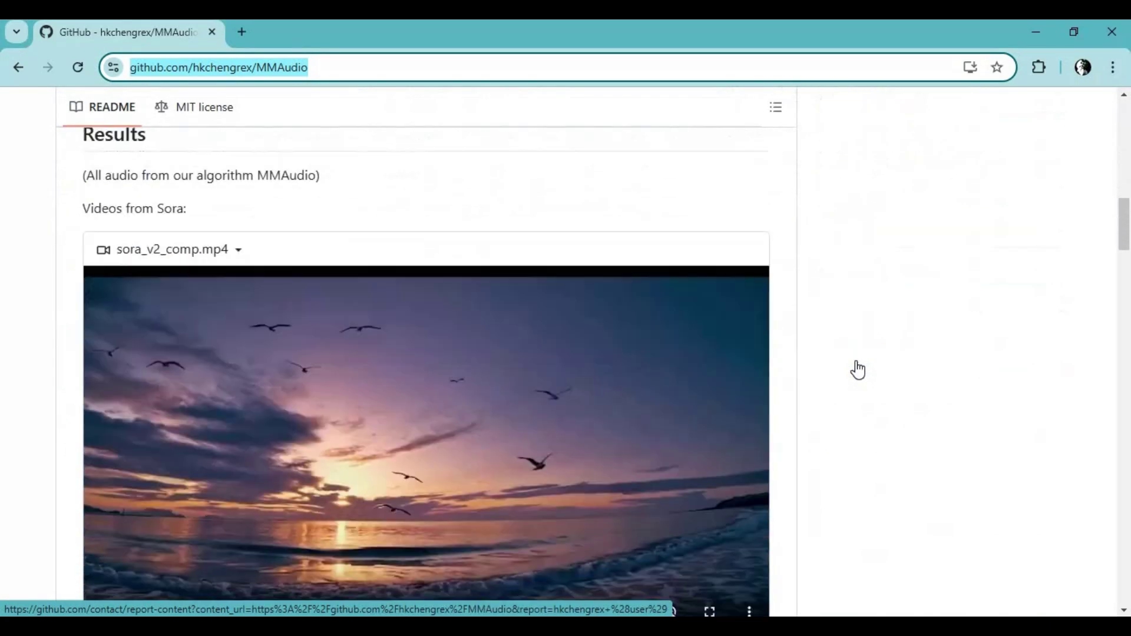
scroll(858, 370, "down", 7)
scroll(856, 369, "up", 9)
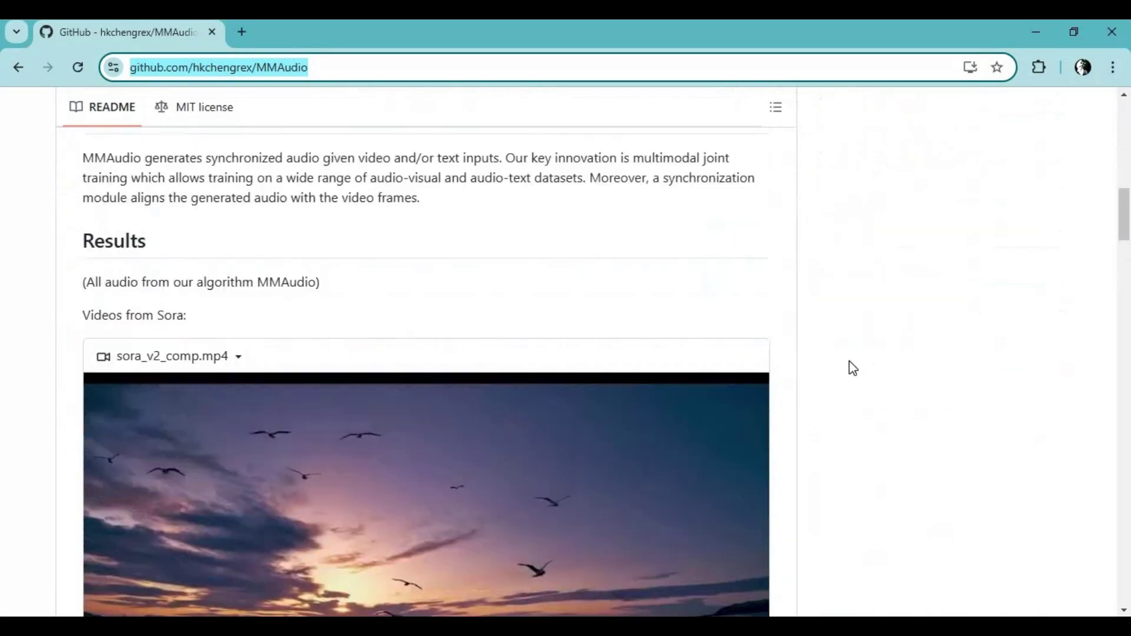
scroll(853, 369, "up", 15)
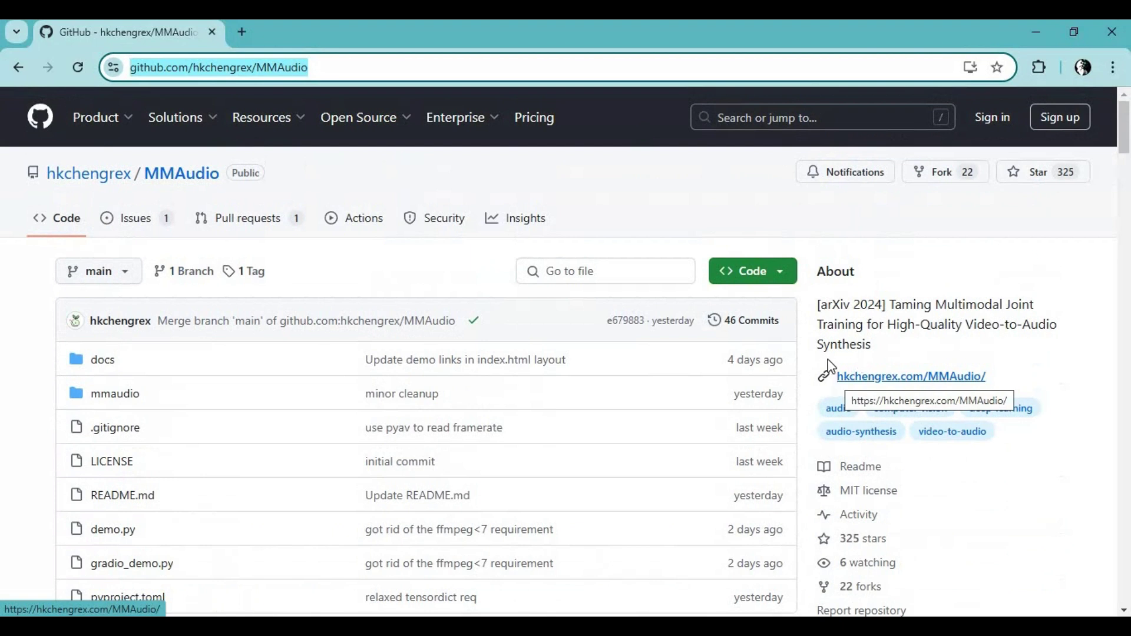
left_click(793, 278)
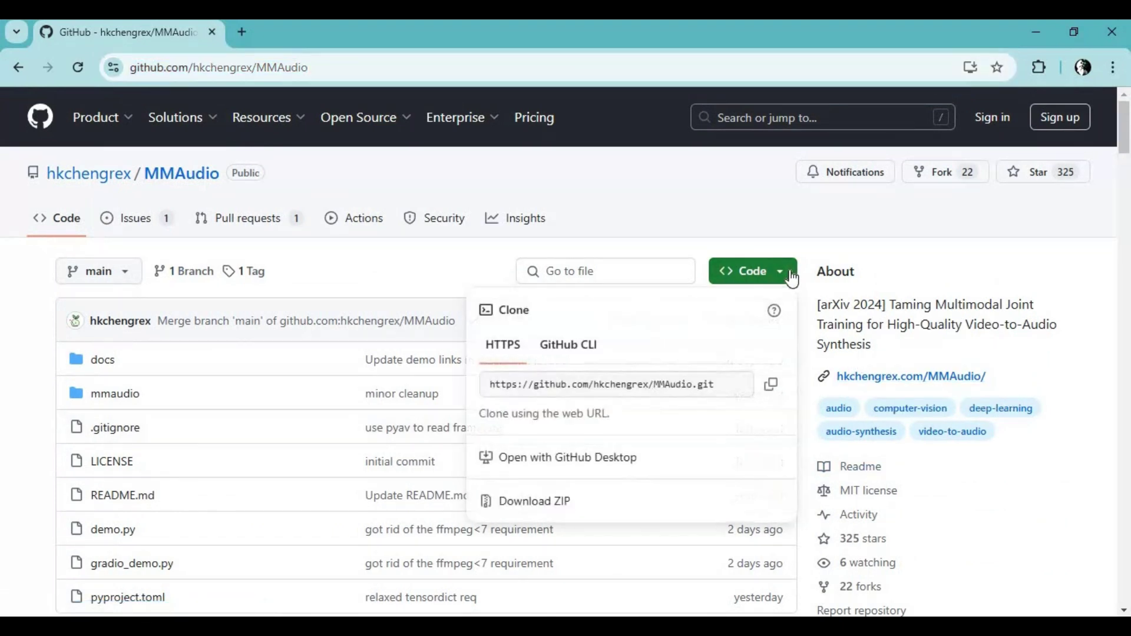
left_click(553, 503)
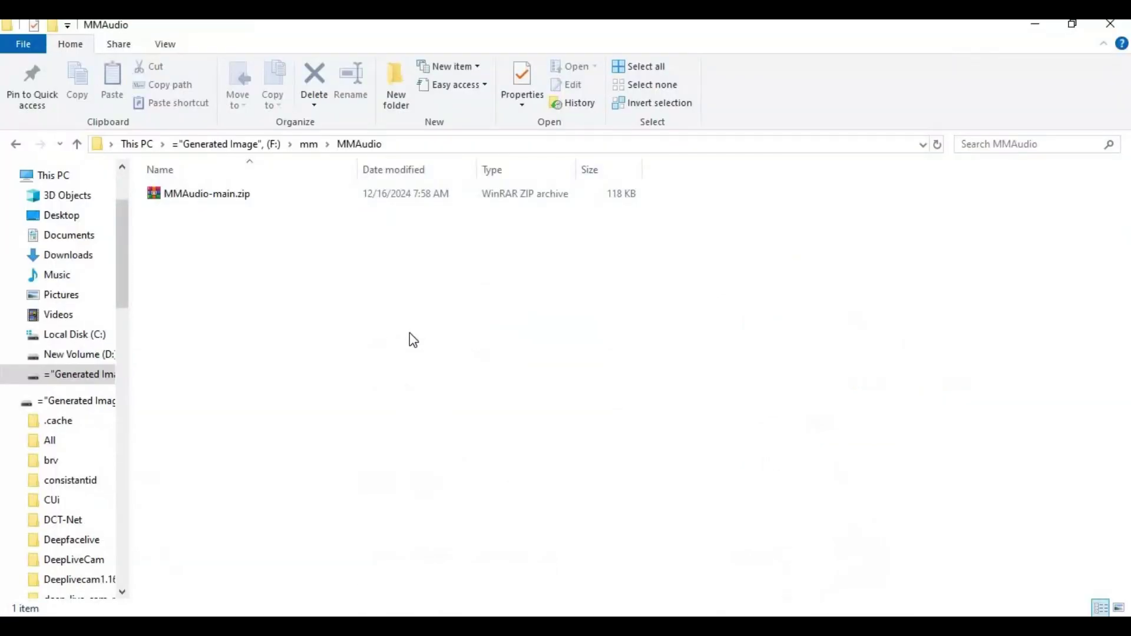
Step: Extract MMAudio-main.zip directly into the current MMAudio folder
left_click(164, 197)
right_click(164, 197)
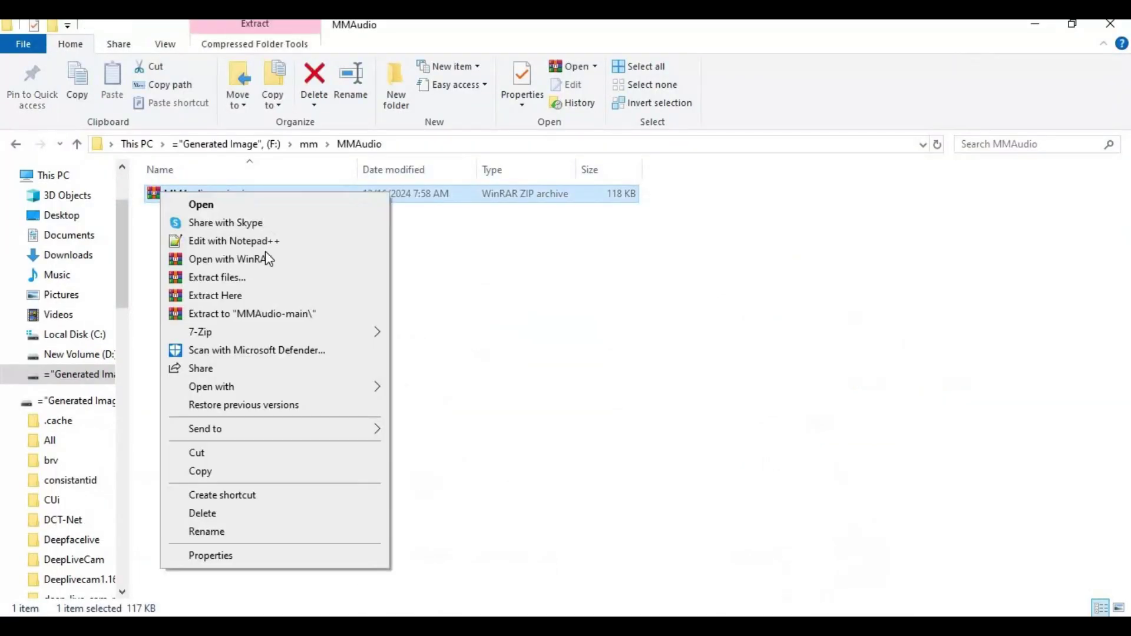
left_click(251, 299)
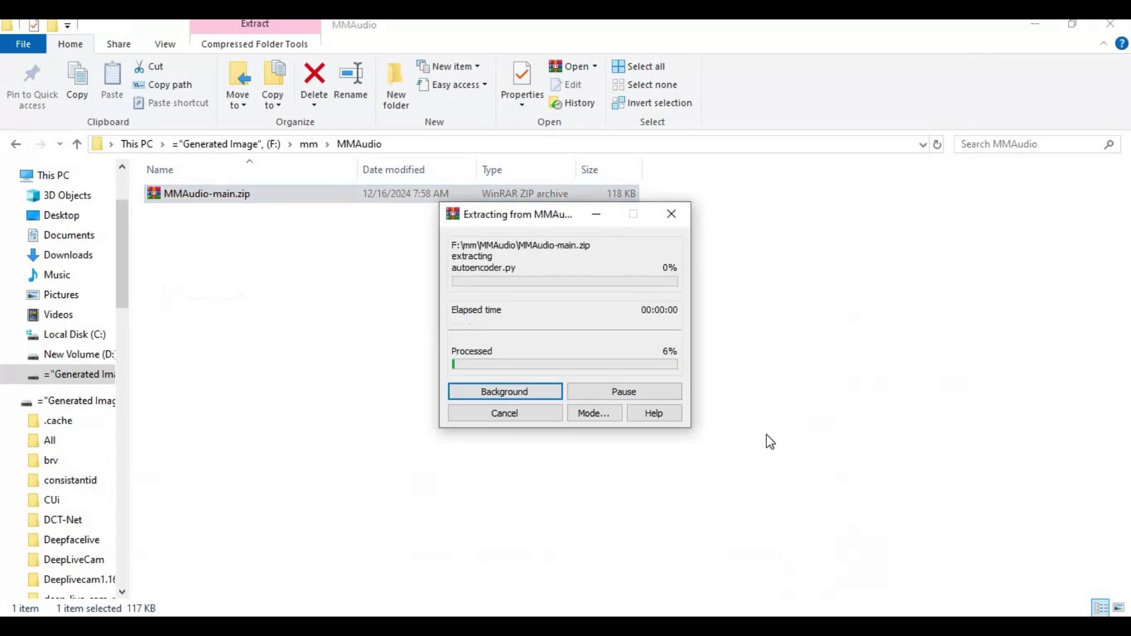
left_click(523, 449)
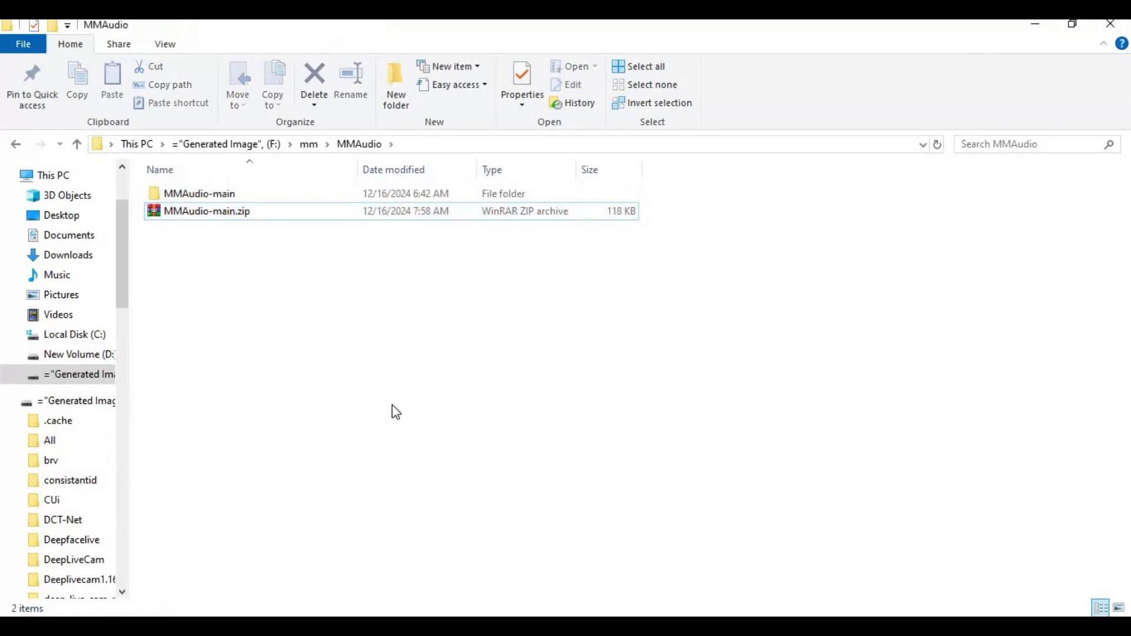
Step: Go into the extracted MMAudio-main folder and launch a command prompt (cmd) at that path
double_click(208, 197)
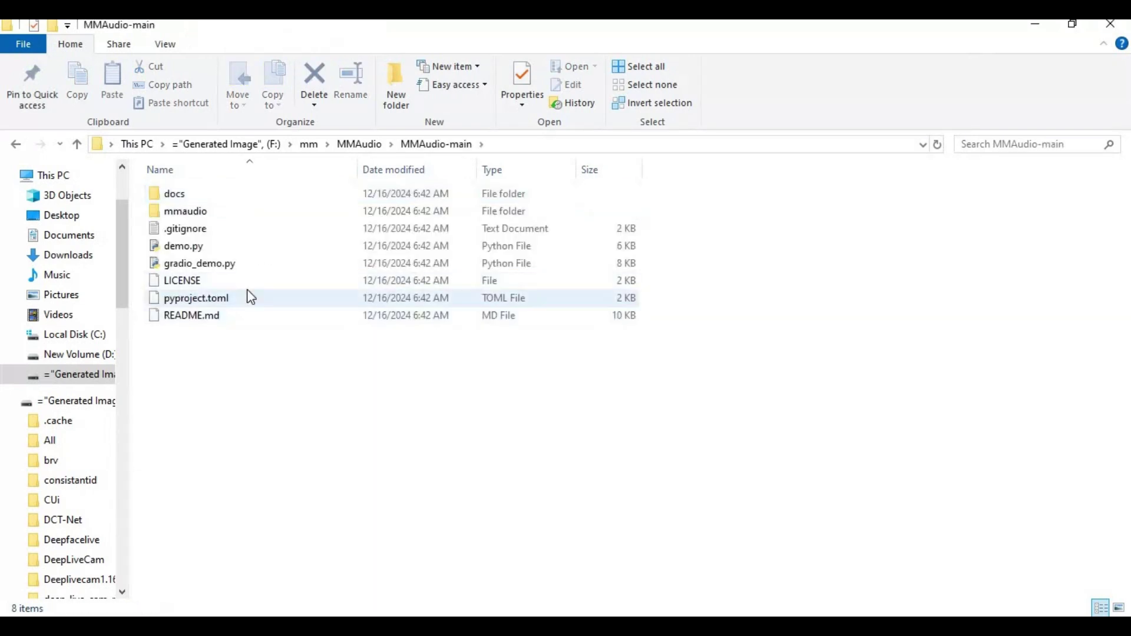
left_click(567, 145)
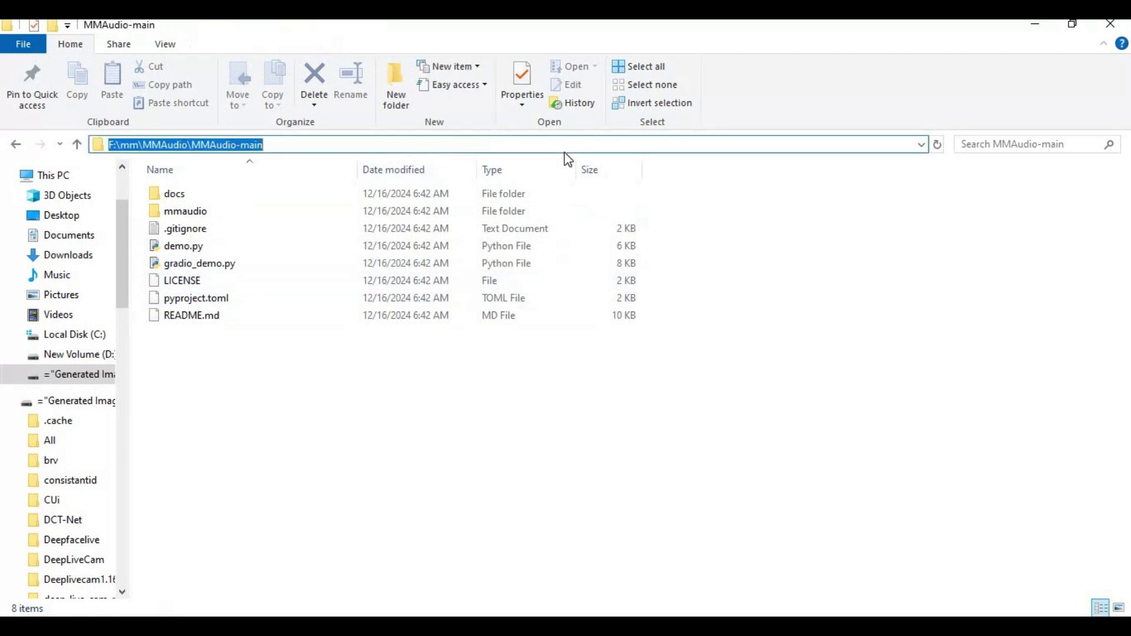
type("cmd")
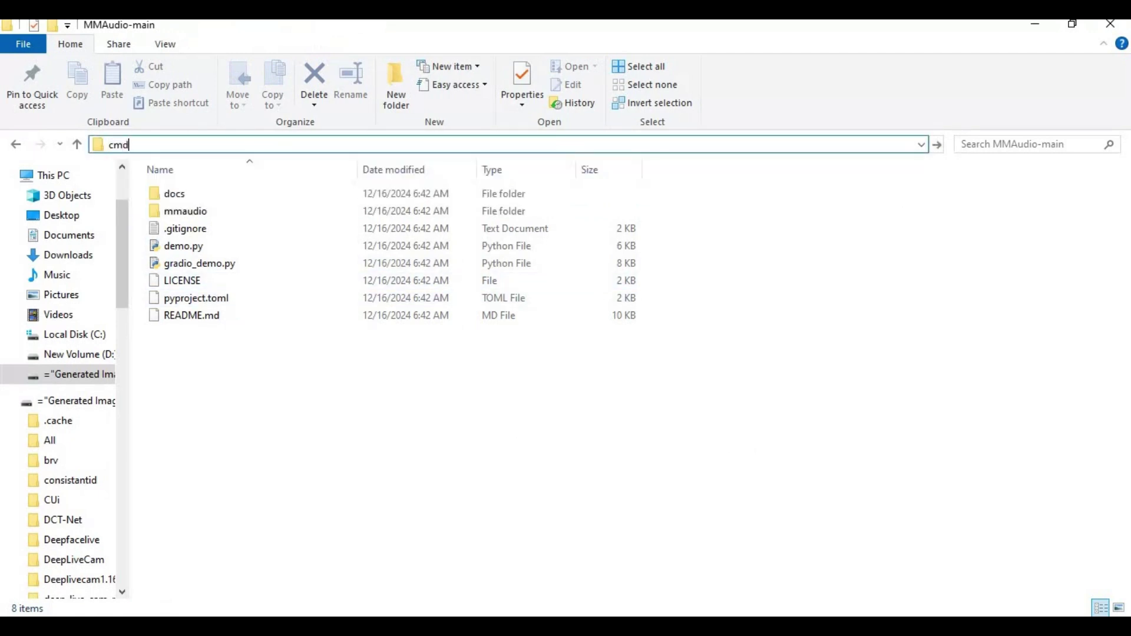
key("Return")
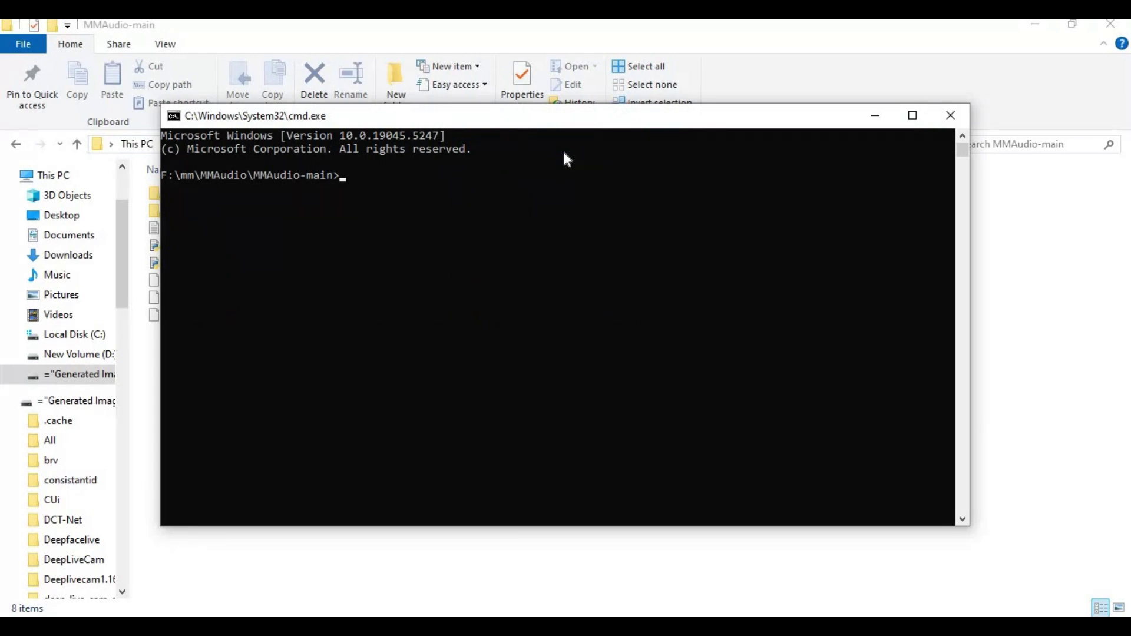
Step: Create a Python 3.10 virtual environment with "py -3.10 -m venv venv" and activate it with "venv\scripts\activate"
type("py -3.10 -m venv venv")
key("Return")
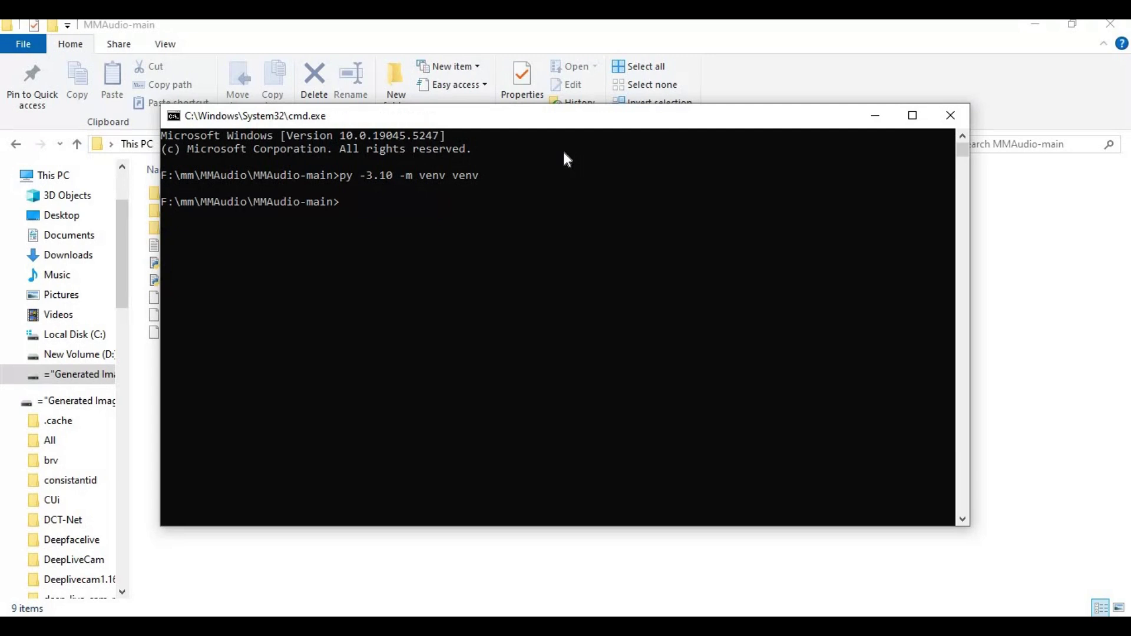
type("venv\\scripts\\activate")
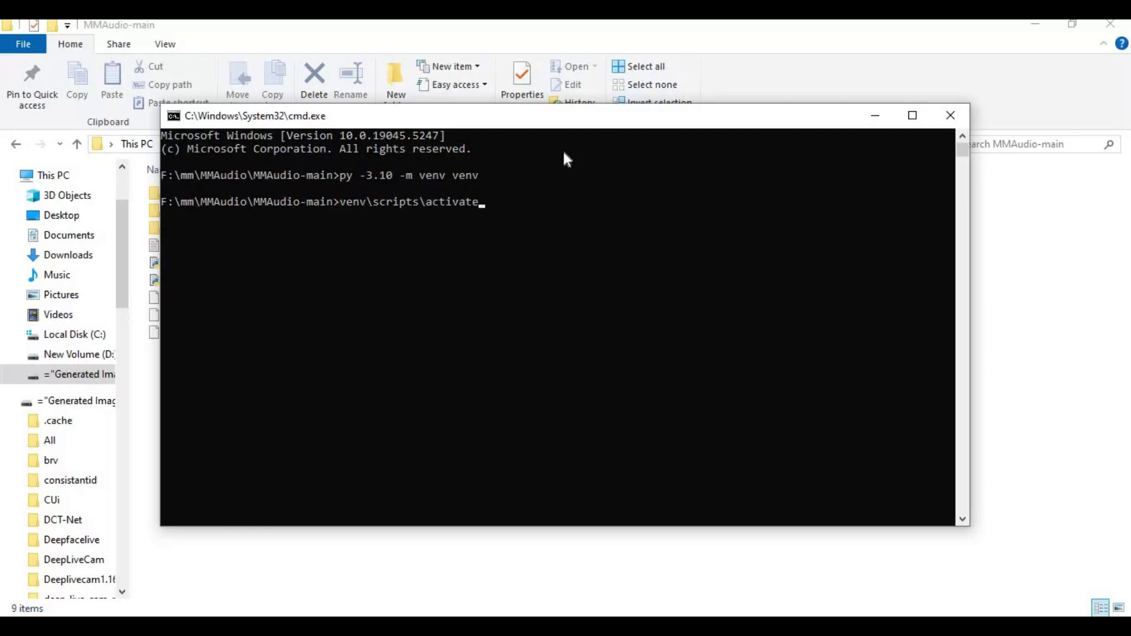
key("Return")
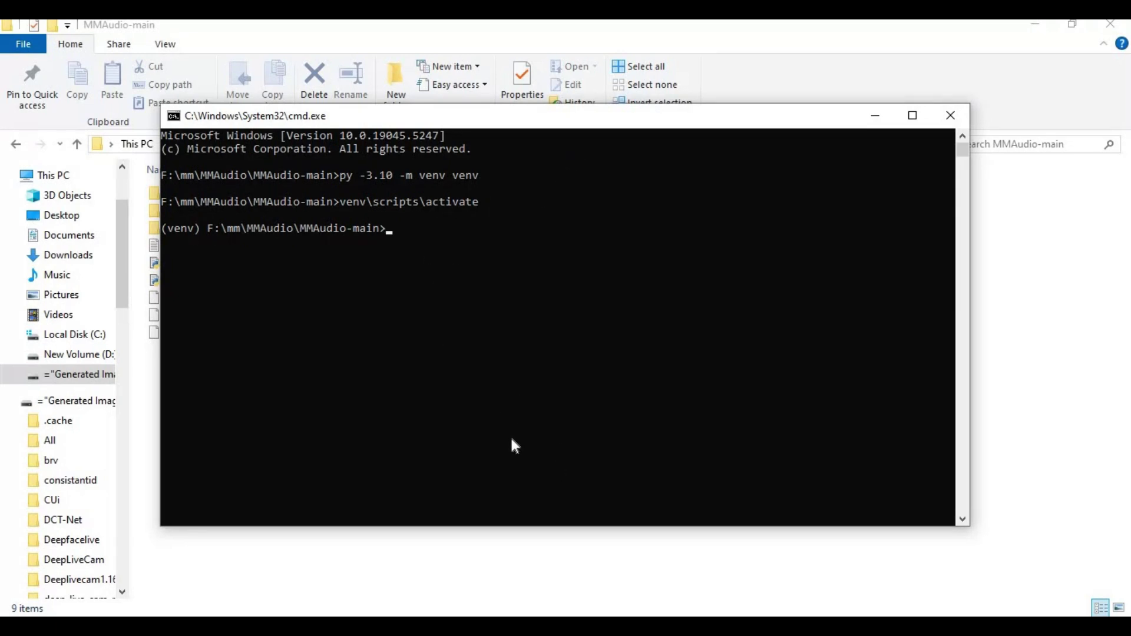
Step: Back in the browser, find the prerequisites in the MMAudio README and copy the PyTorch cu118 pip install command
left_click(436, 616)
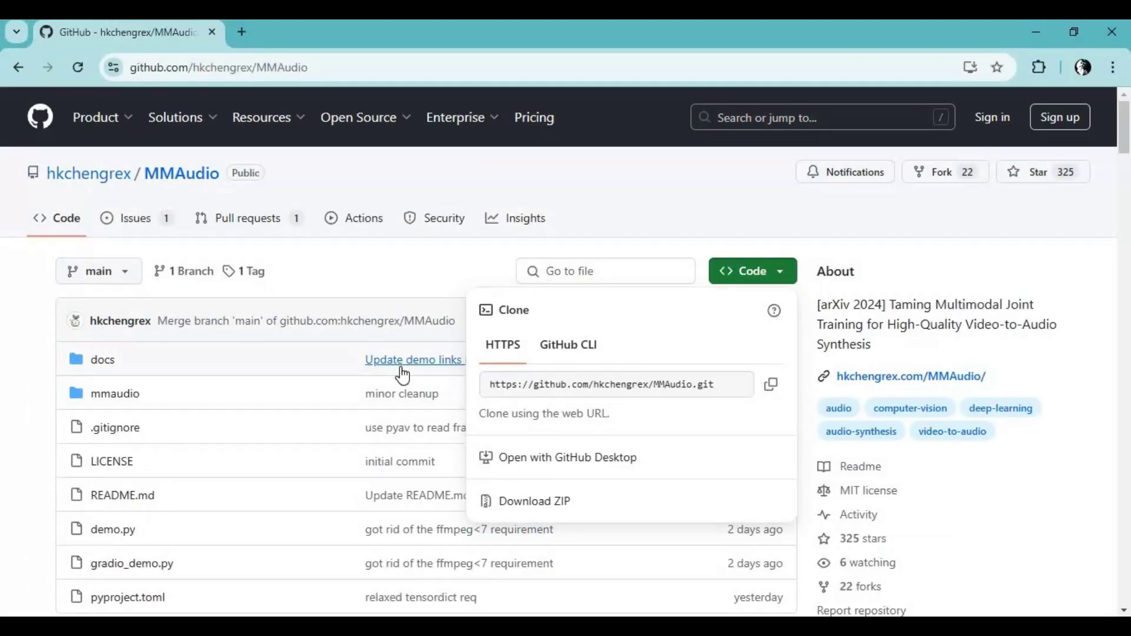
scroll(402, 375, "down", 18)
scroll(403, 369, "down", 20)
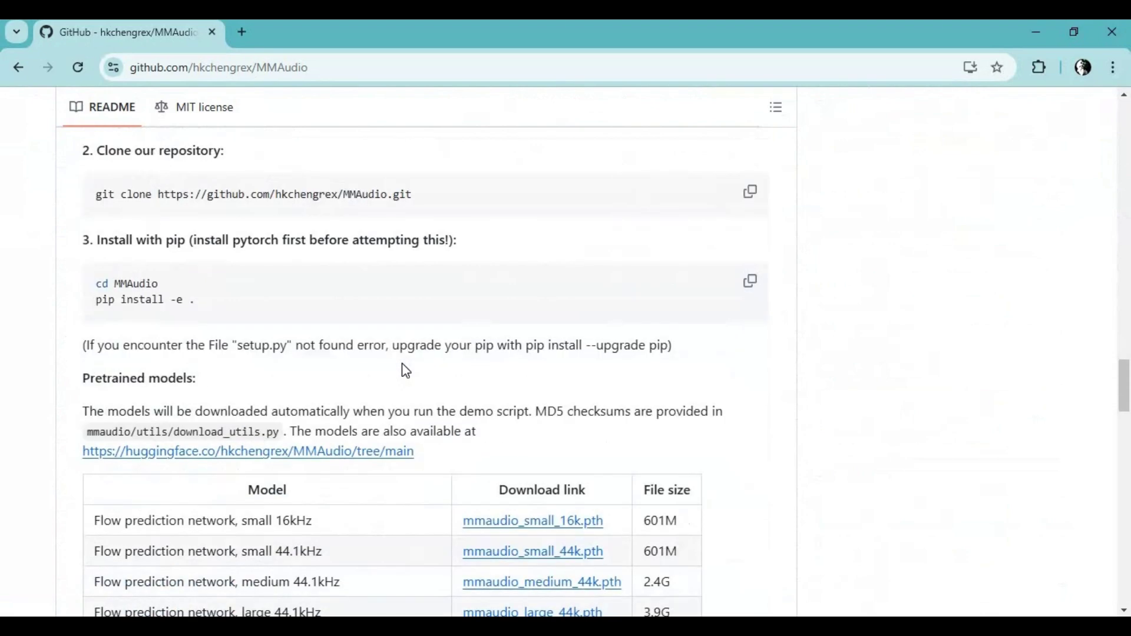
scroll(406, 370, "up", 1)
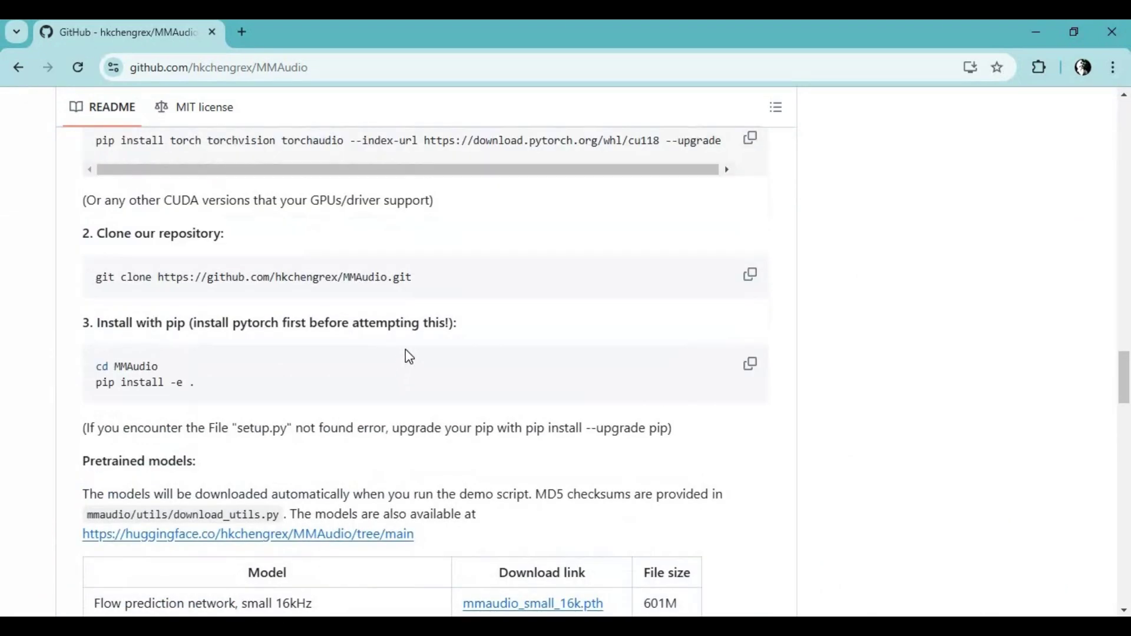
scroll(405, 354, "down", 7)
scroll(407, 354, "up", 6)
scroll(406, 357, "up", 3)
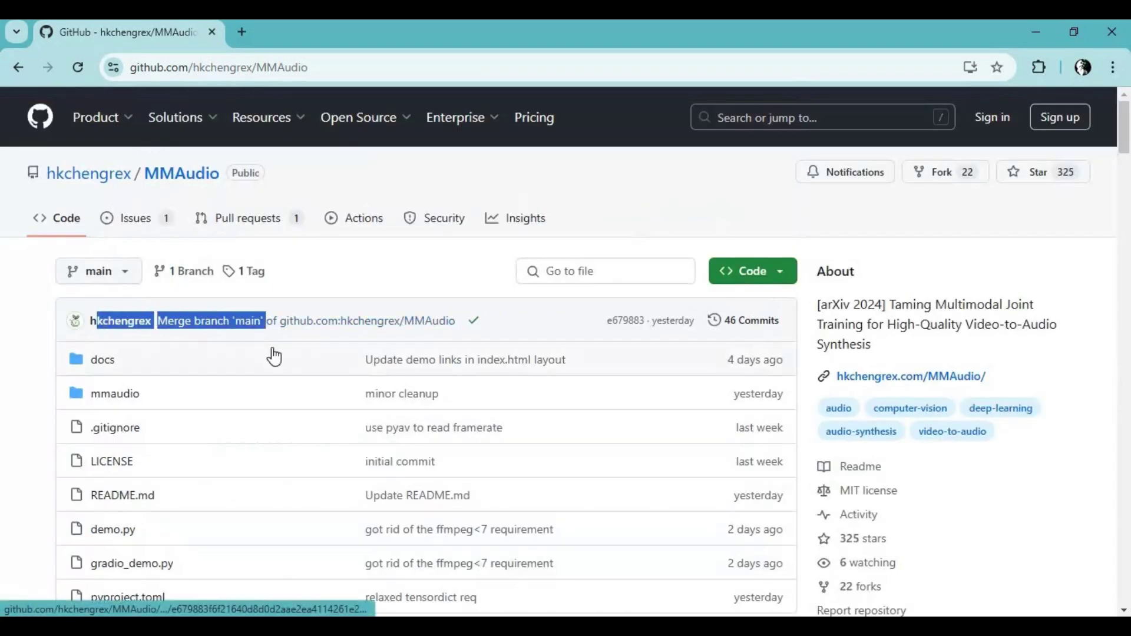
scroll(277, 348, "down", 5)
scroll(281, 343, "down", 15)
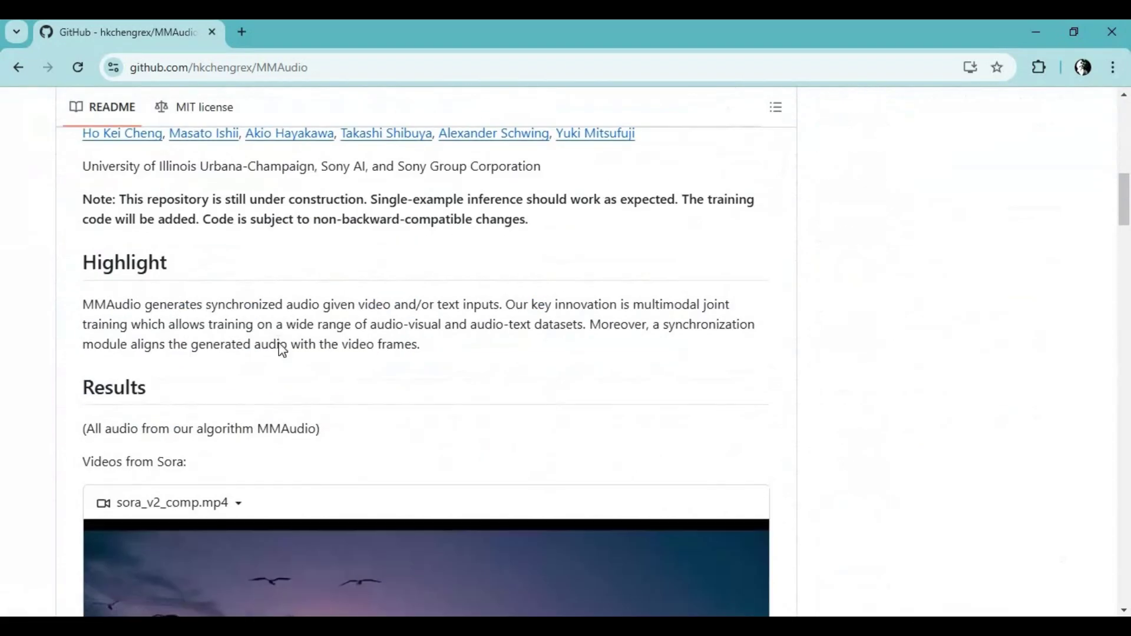
scroll(282, 345, "down", 10)
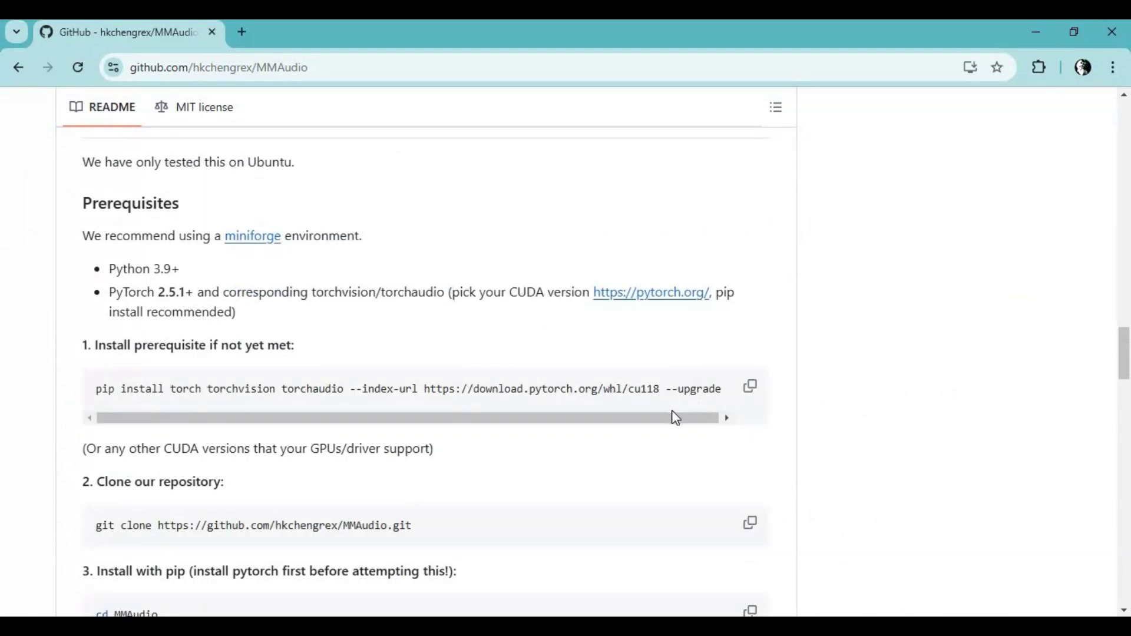
left_click_drag(672, 390, 753, 390)
left_click(750, 386)
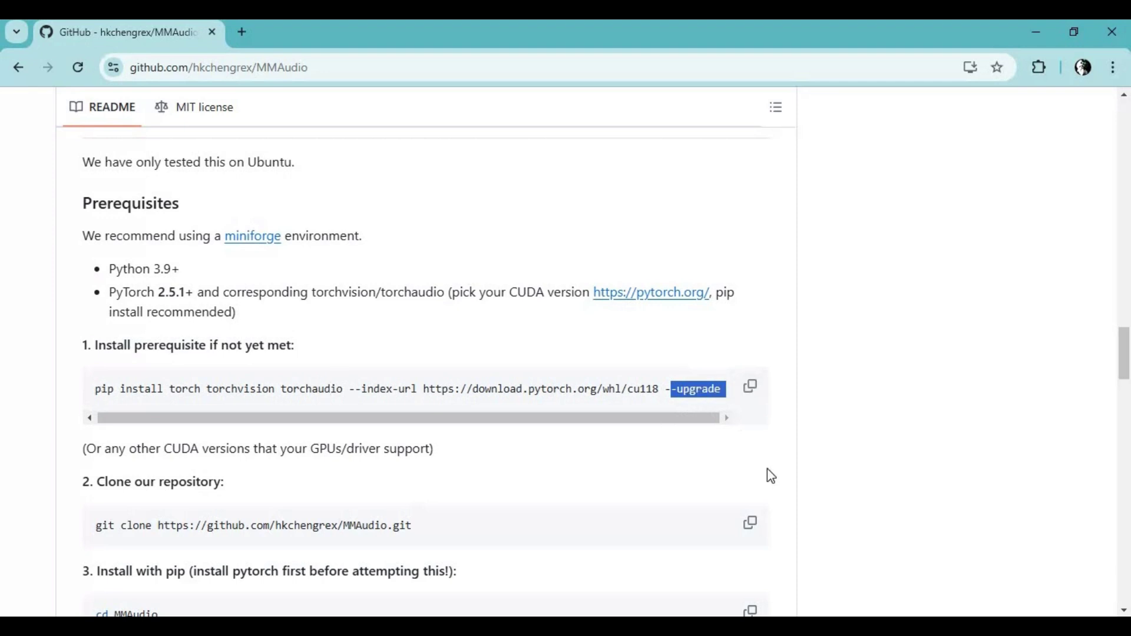
left_click(736, 626)
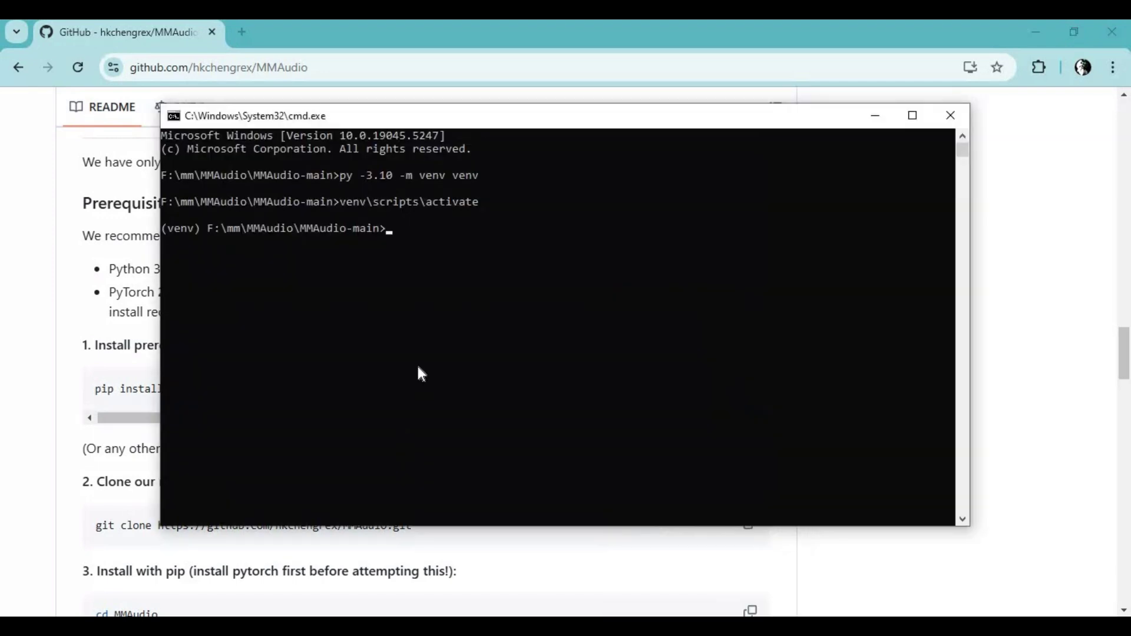
key("ctrl+v")
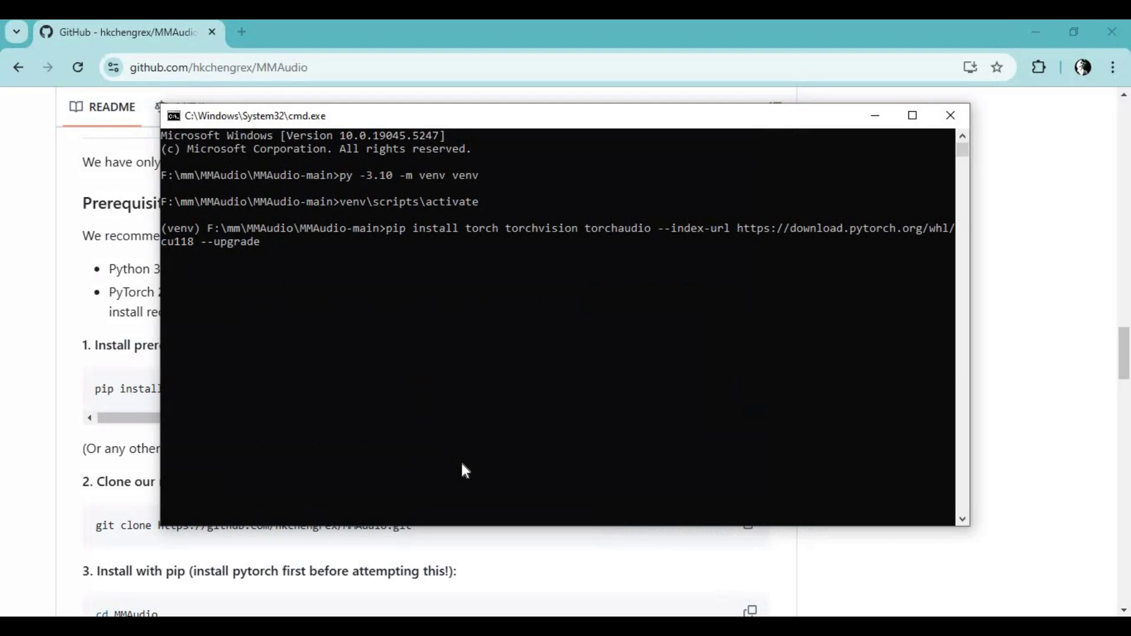
key("Return")
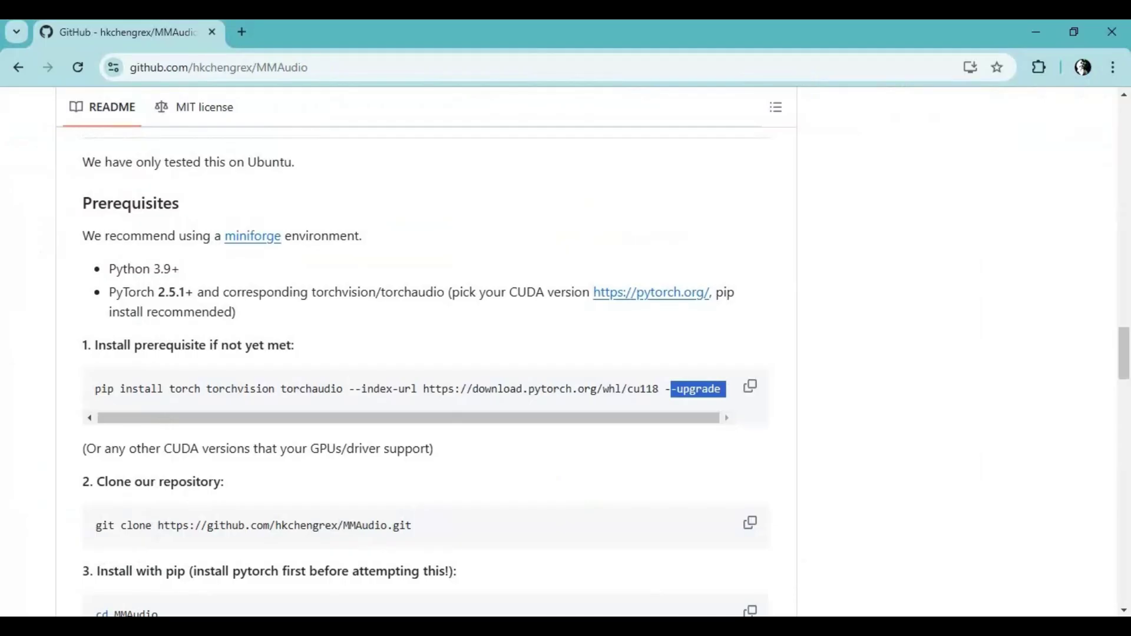
key("alt+Tab")
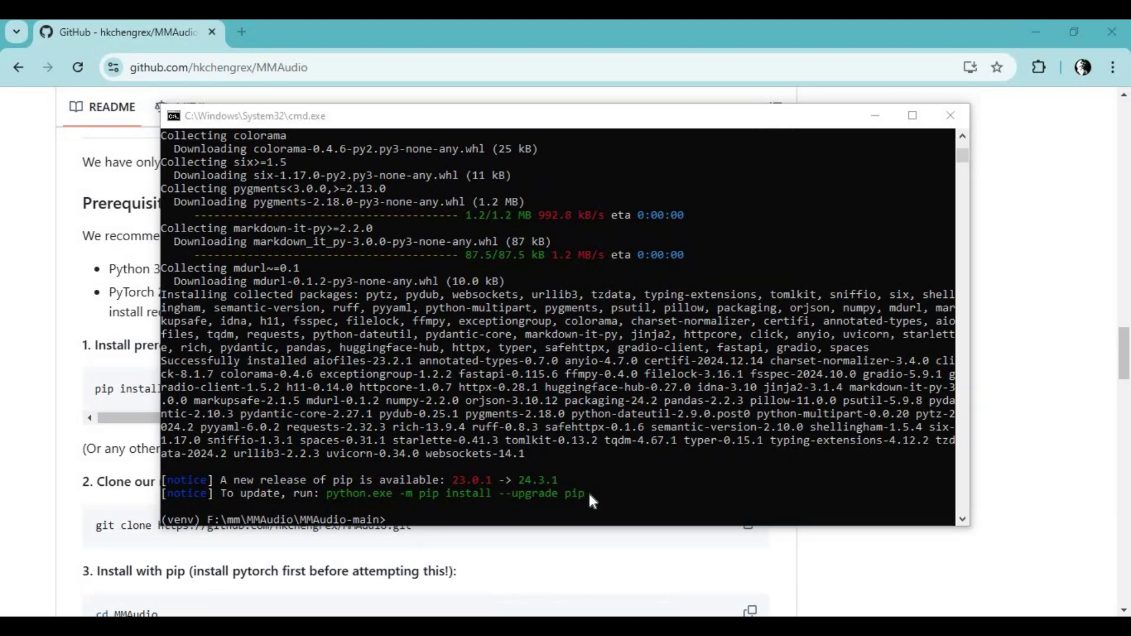
Step: Copy the suggested upgrade command from the pip notice and run "python.exe -m pip install --upgrade pip" in the virtual environment
left_click(398, 495)
left_click_drag(326, 494, 583, 494)
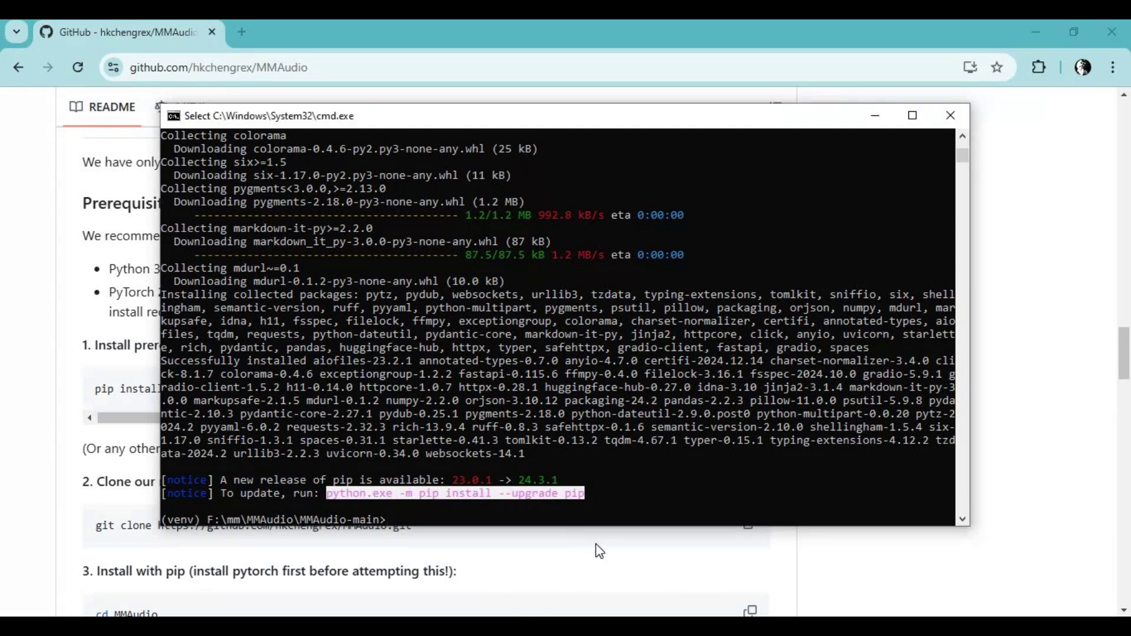
key("ctrl+c")
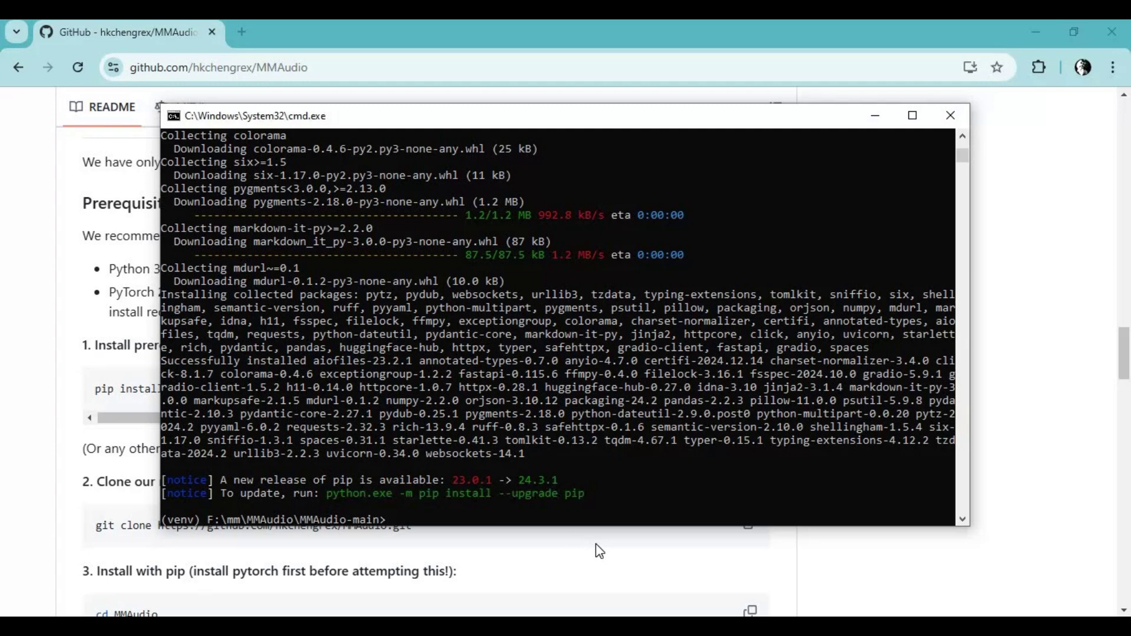
right_click(469, 495)
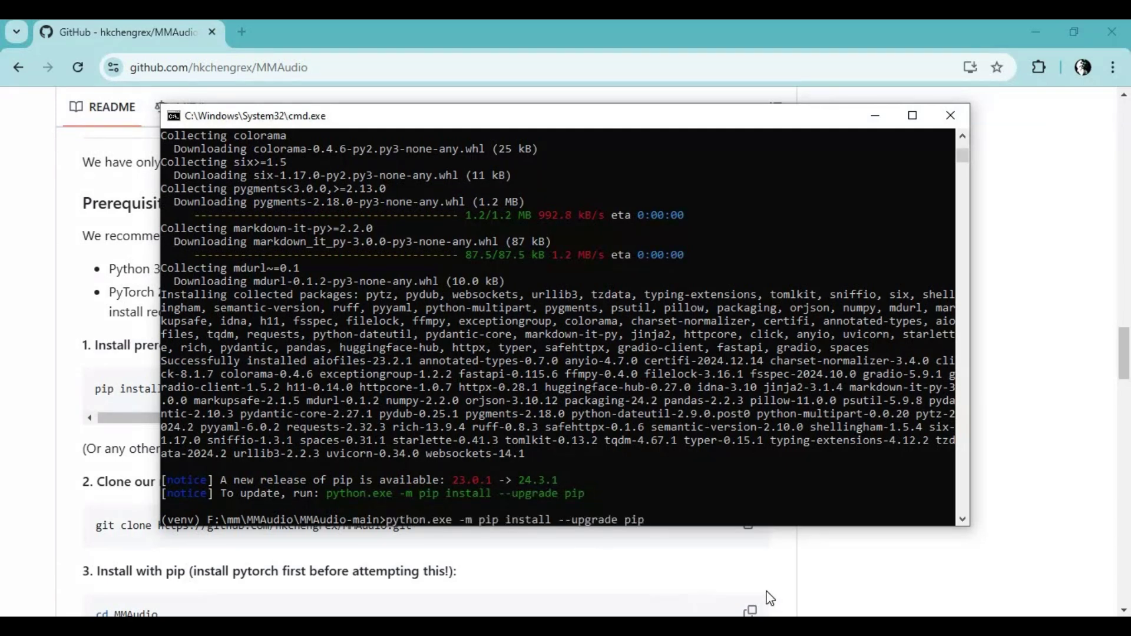
key("Return")
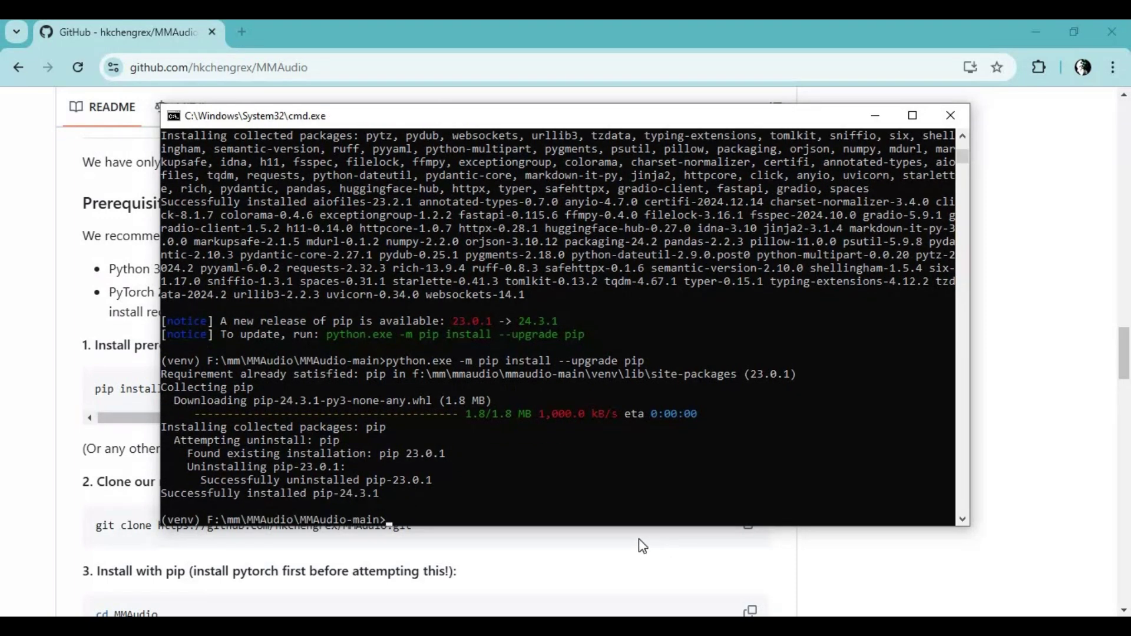
Step: Copy "pip install -e ." from the README's third installation step and run it in the command prompt
left_click(610, 570)
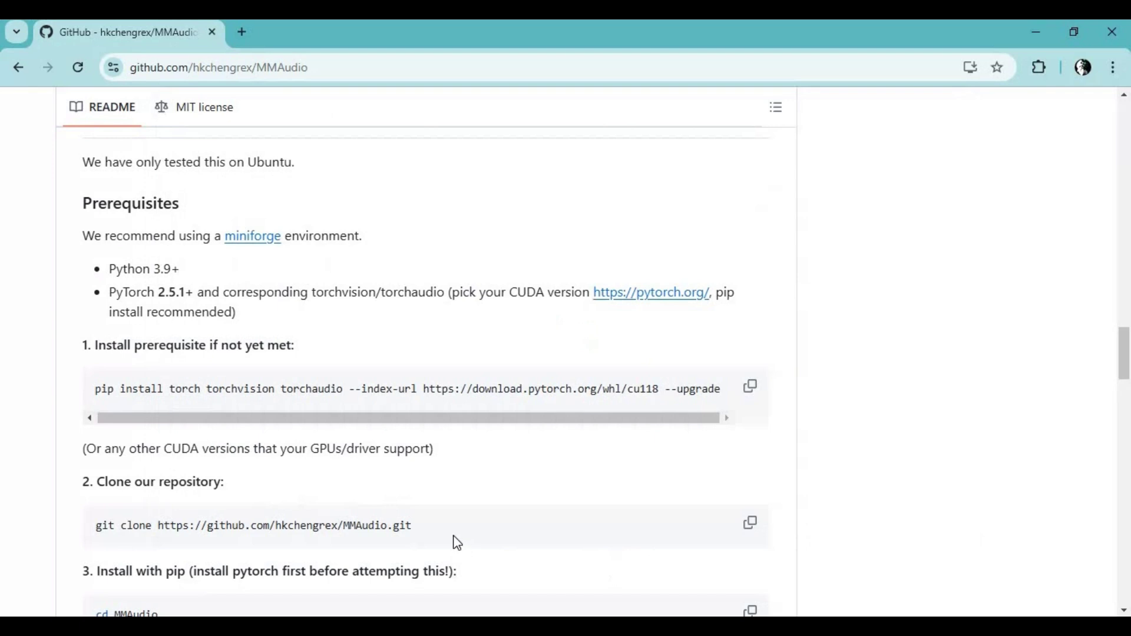
scroll(422, 536, "down", 3)
left_click_drag(96, 465, 207, 471)
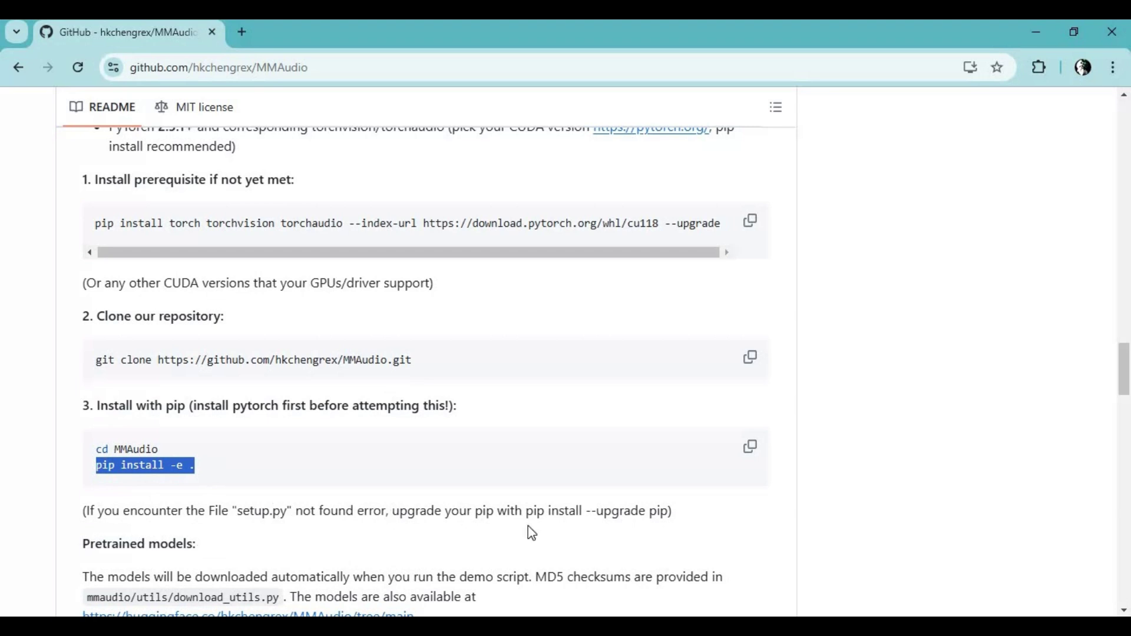
key("alt+Tab")
key("ctrl+v")
key("Return")
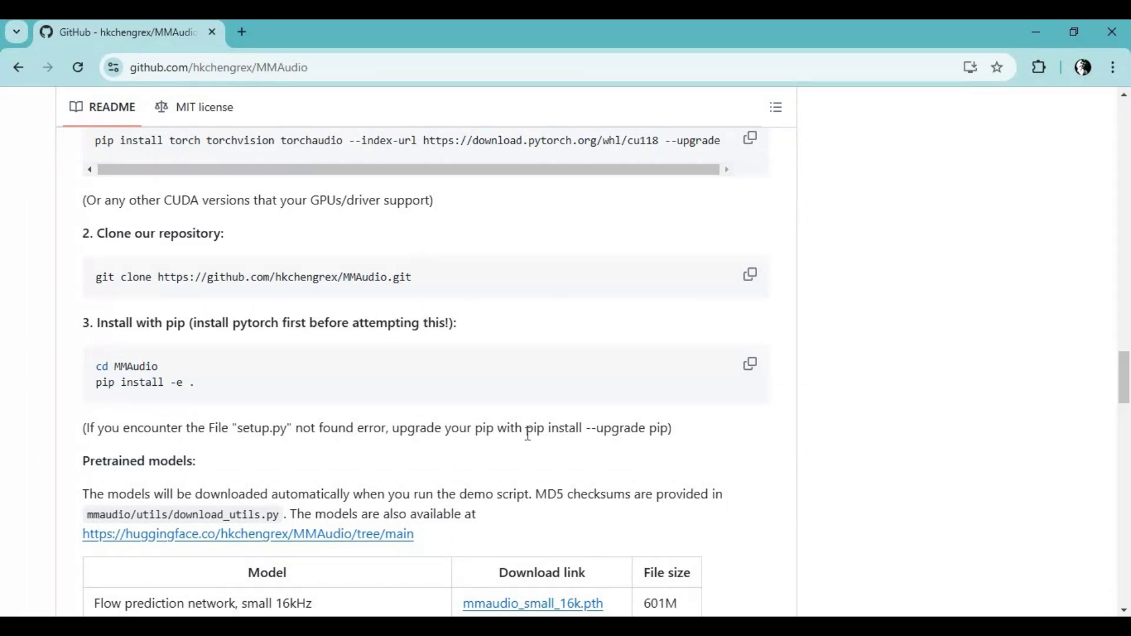
Step: Find the Gradio interface section in the README, copy "python gradio_demo.py" and run it in the command prompt
scroll(528, 436, "down", 15)
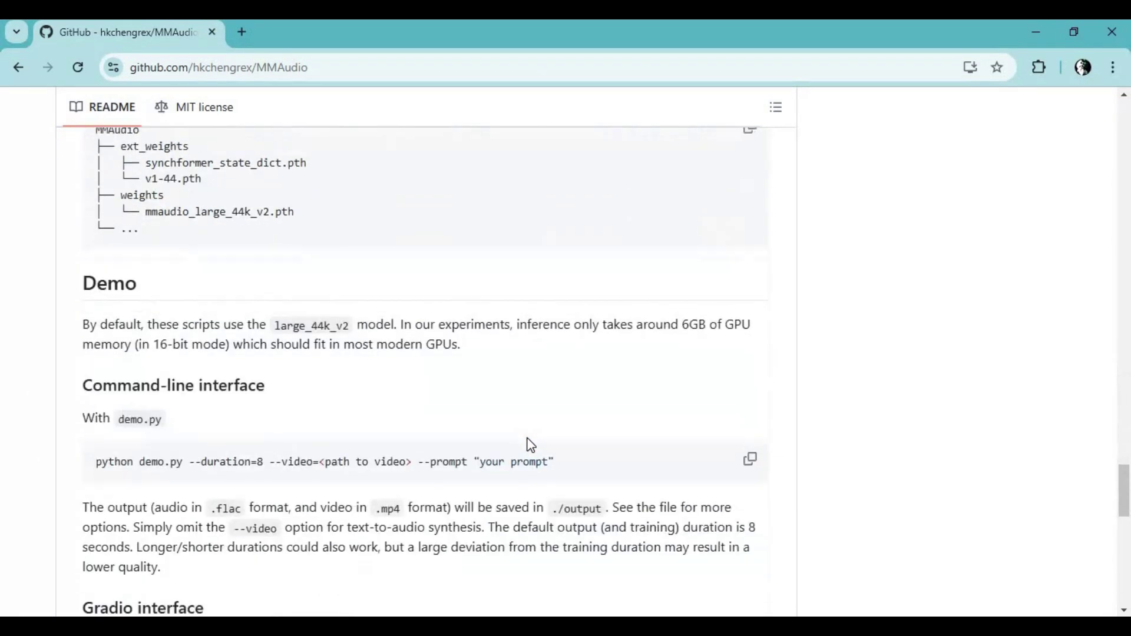
scroll(528, 444, "down", 5)
scroll(528, 444, "up", 5)
left_click_drag(101, 462, 558, 481)
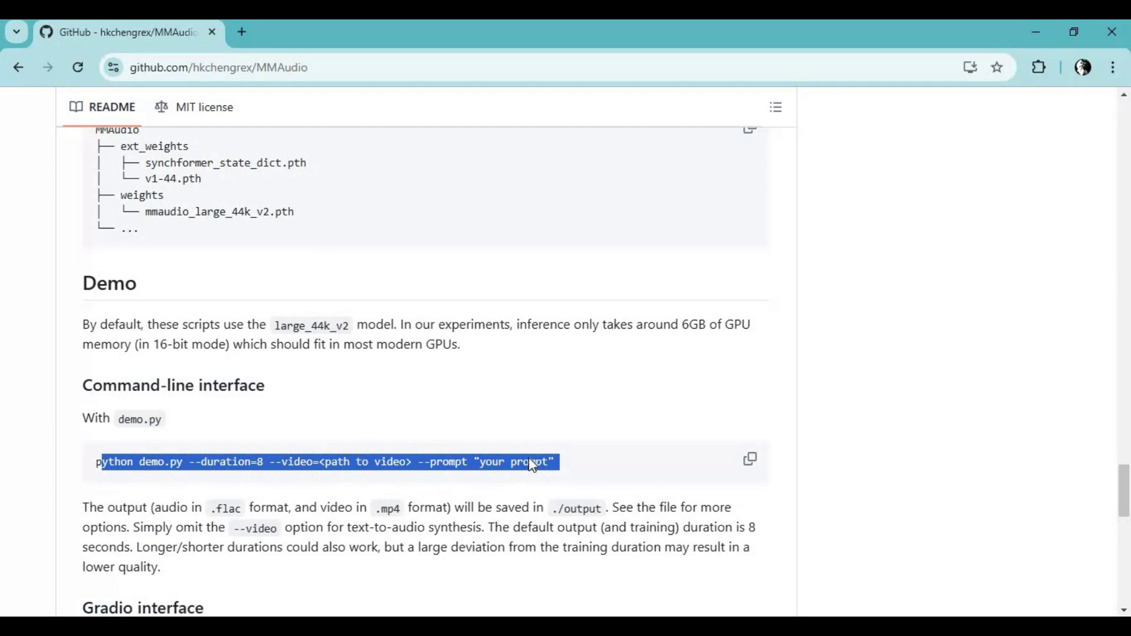
scroll(529, 458, "down", 5)
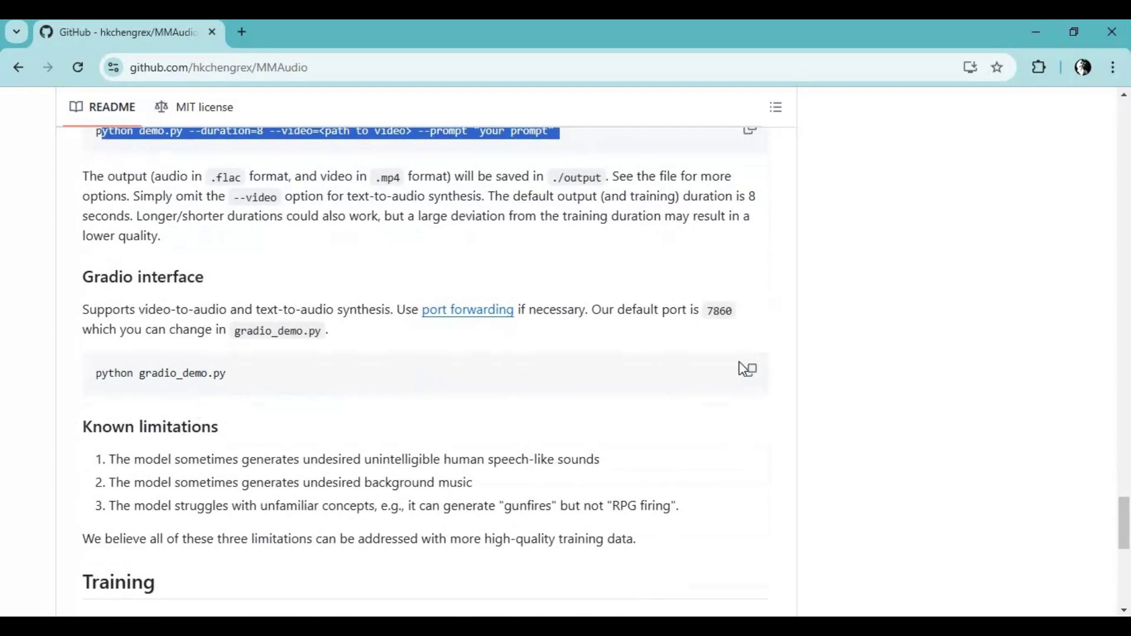
left_click(748, 376)
key("alt+Tab")
key("ctrl+v")
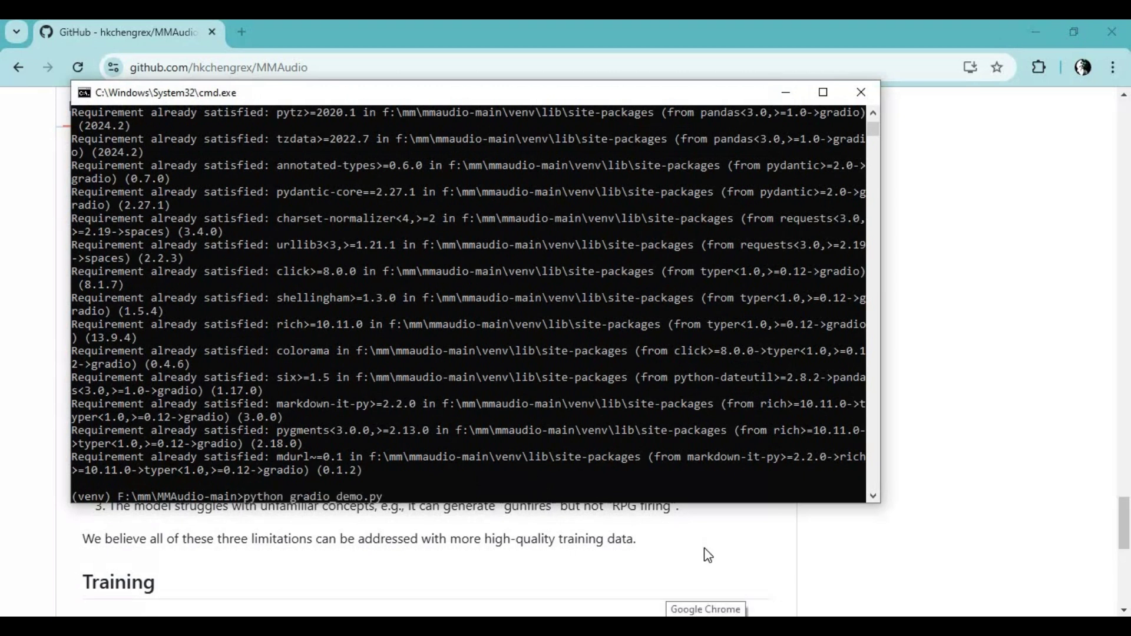
key("Return")
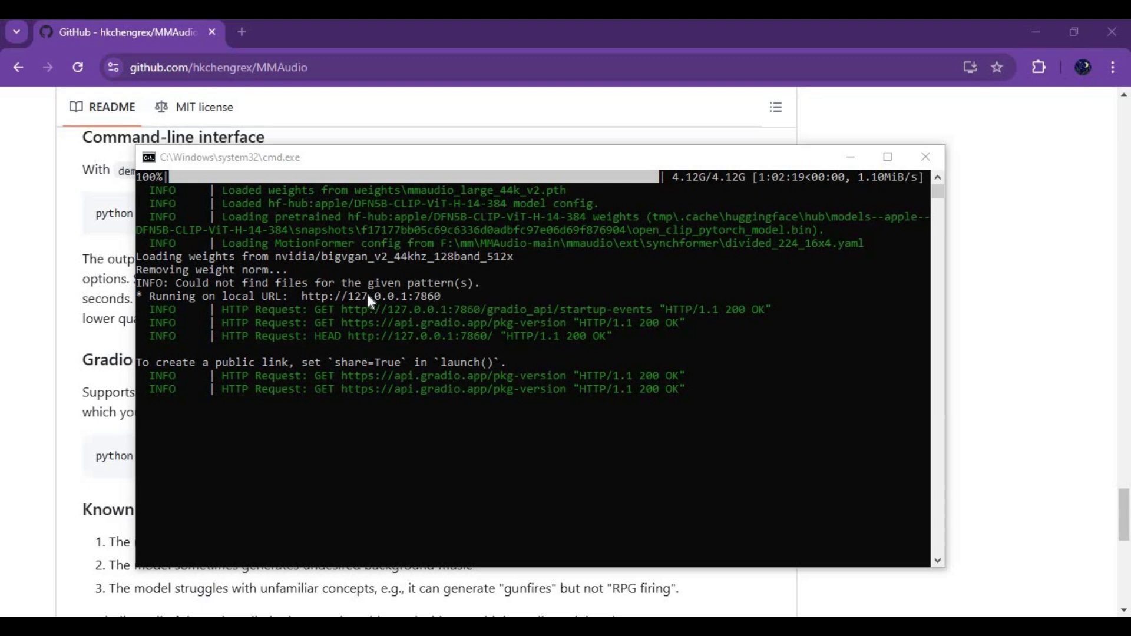
left_click(282, 295)
left_click_drag(302, 296, 449, 298)
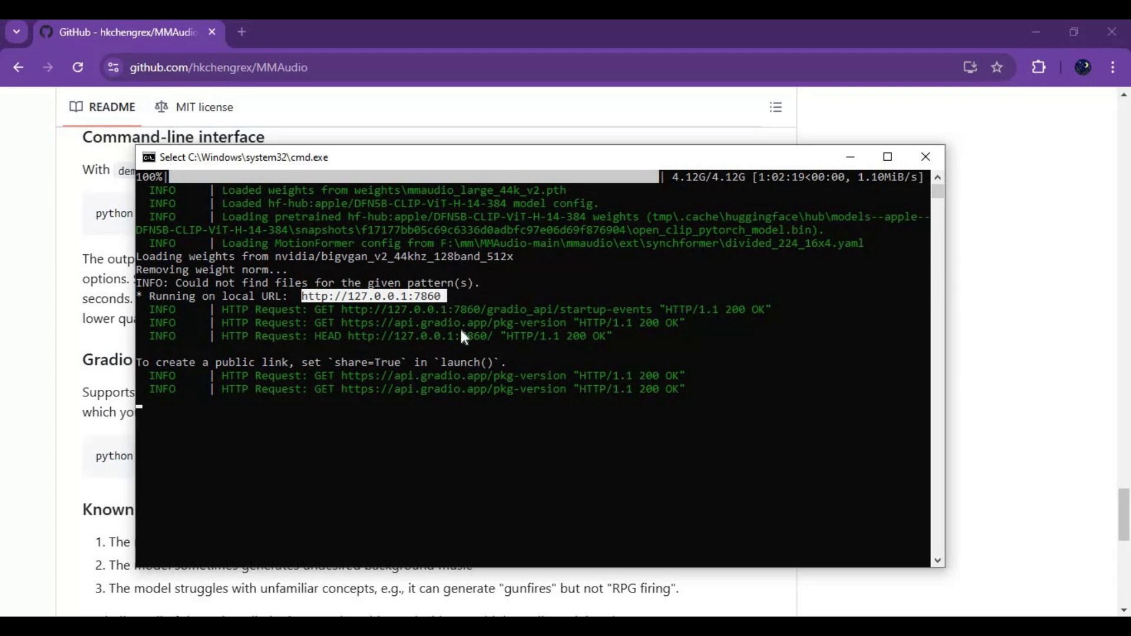
key("ctrl+c")
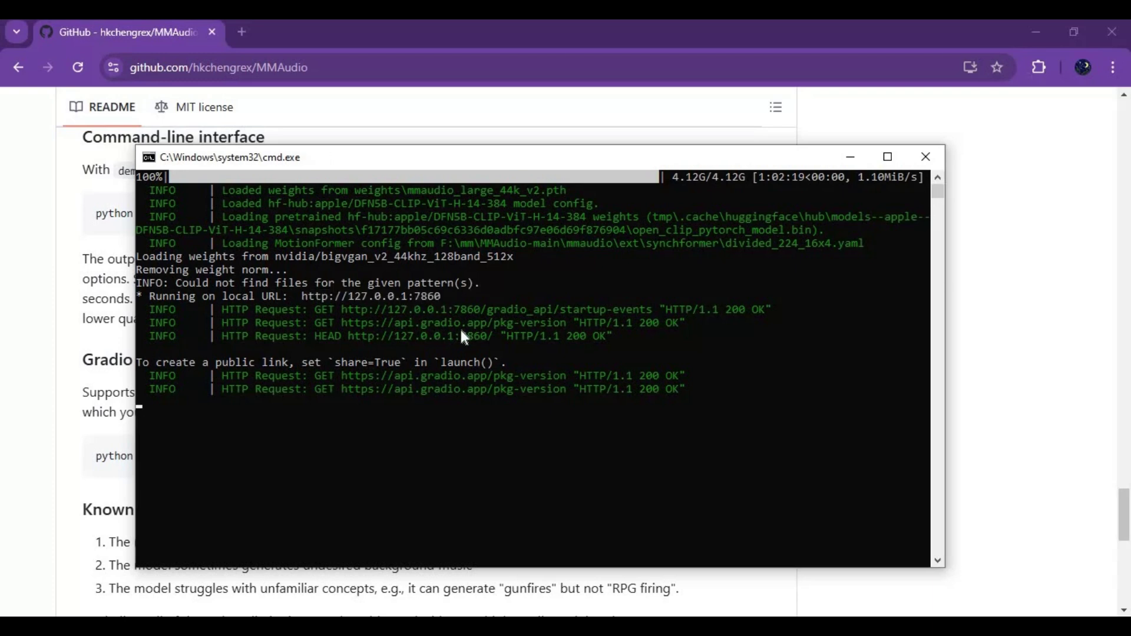
left_click(249, 30)
key("ctrl+t")
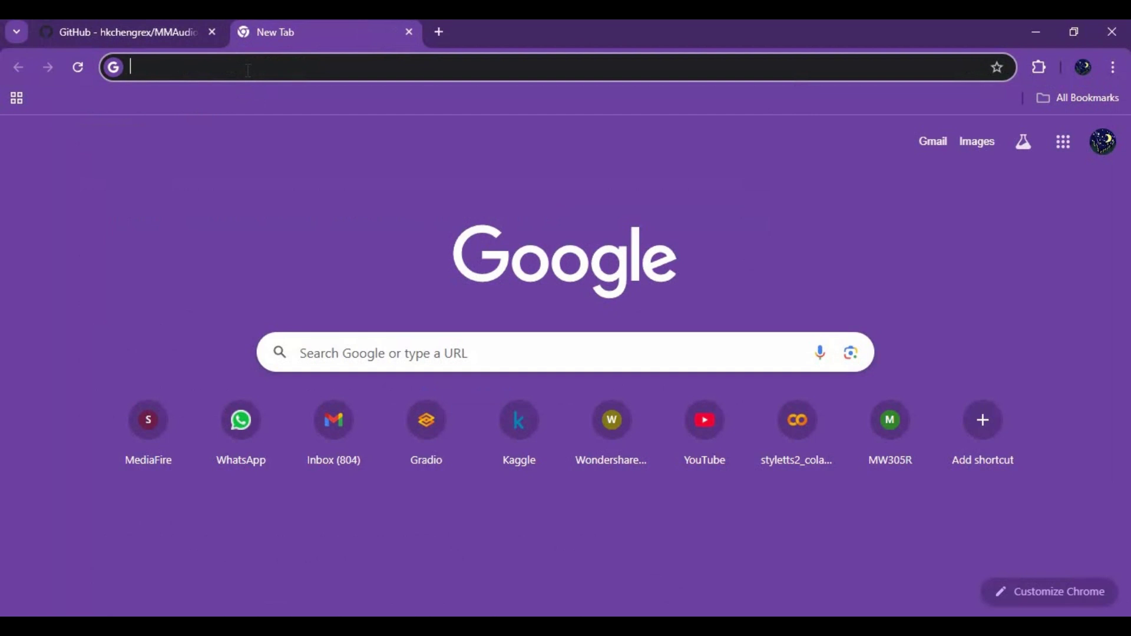
key("ctrl+v")
key("Return")
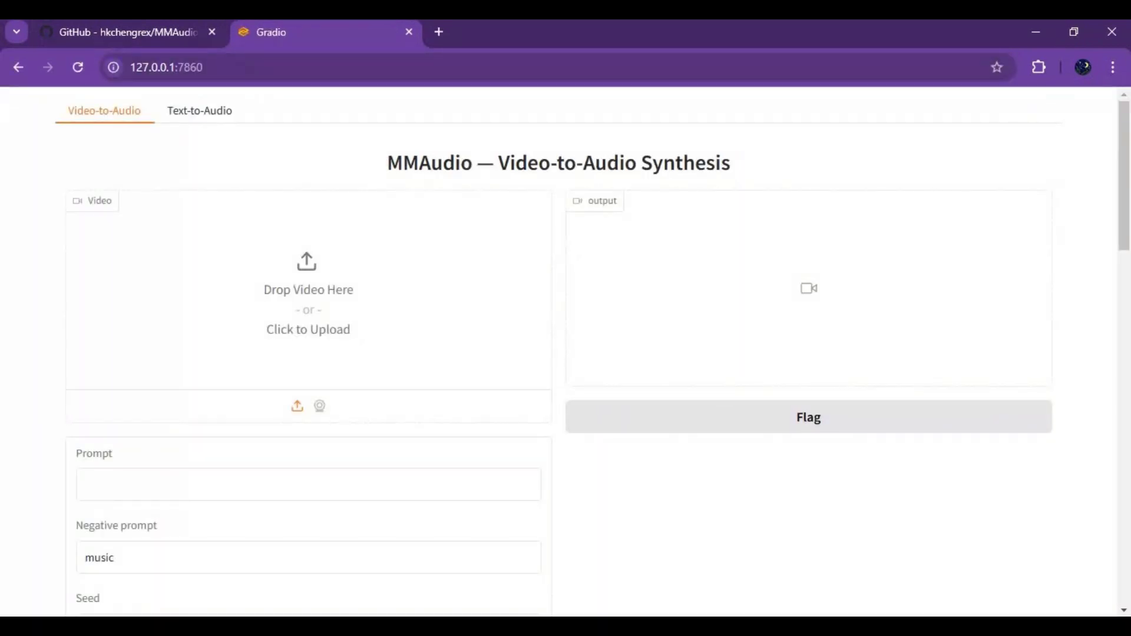
scroll(341, 172, "down", 12)
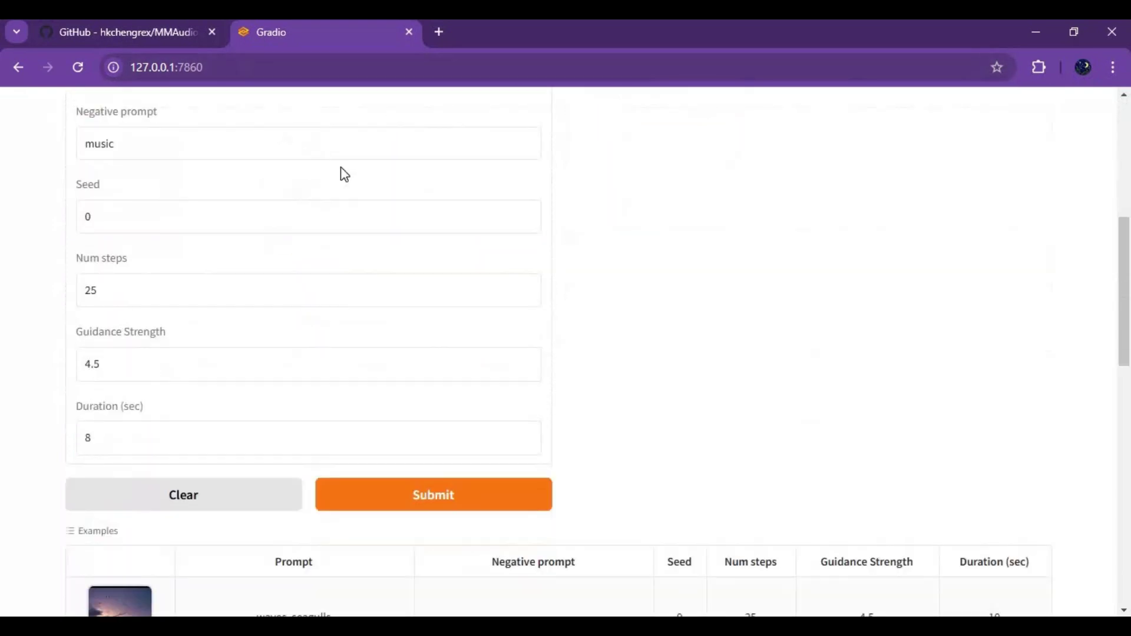
scroll(342, 174, "down", 4)
scroll(342, 171, "up", 11)
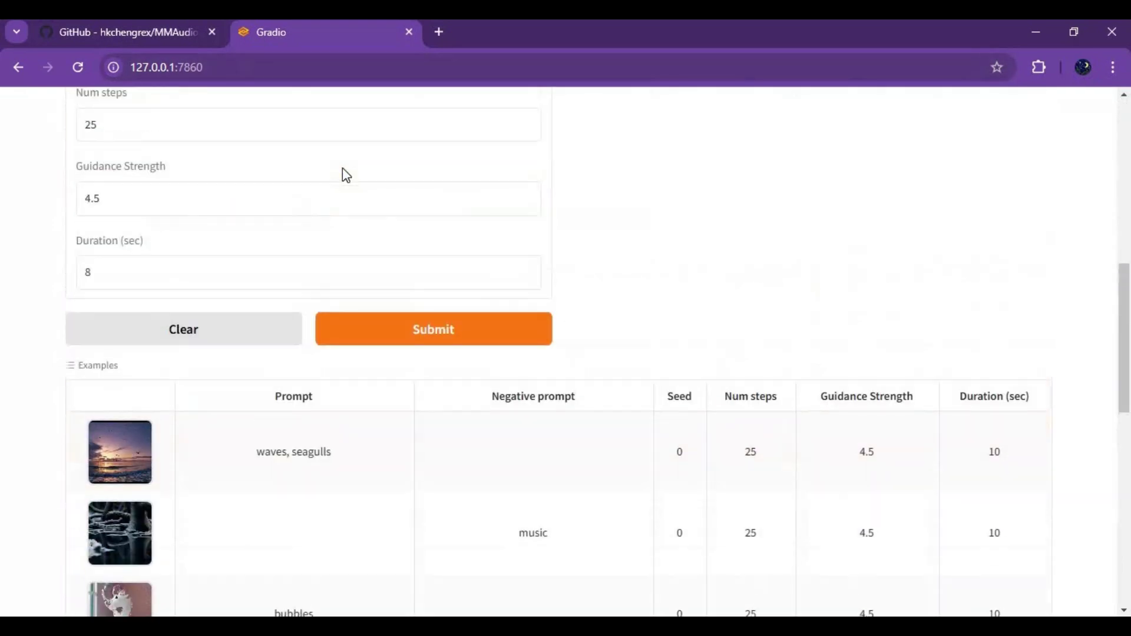
scroll(347, 175, "up", 4)
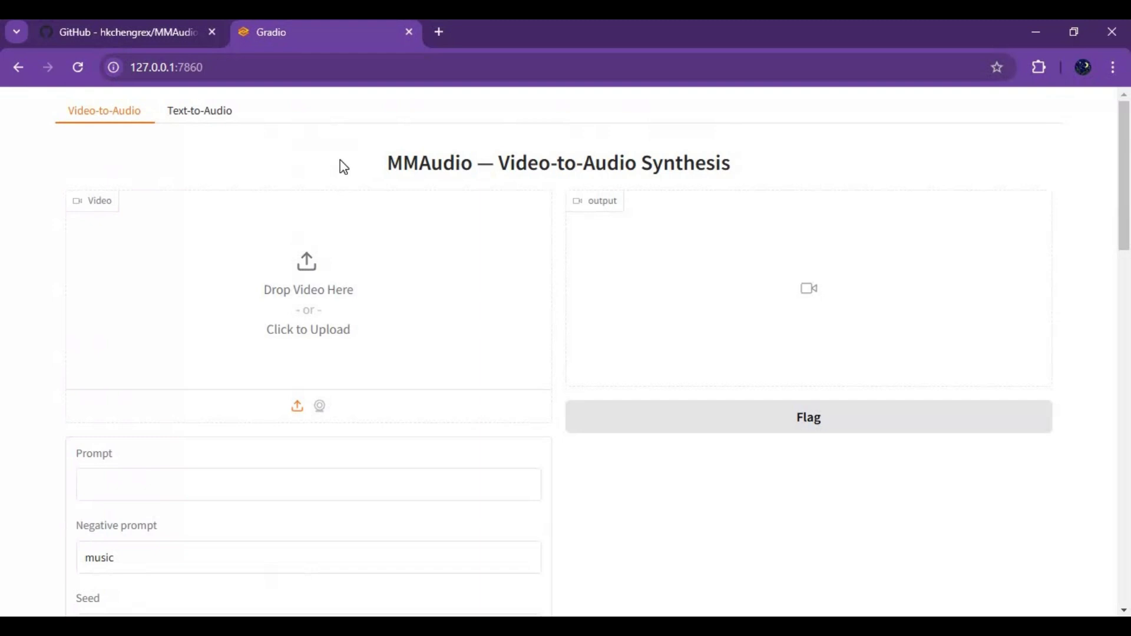
Step: Close the Gradio browser tab and shut down the command prompt running the server
left_click(412, 32)
key("alt+Tab")
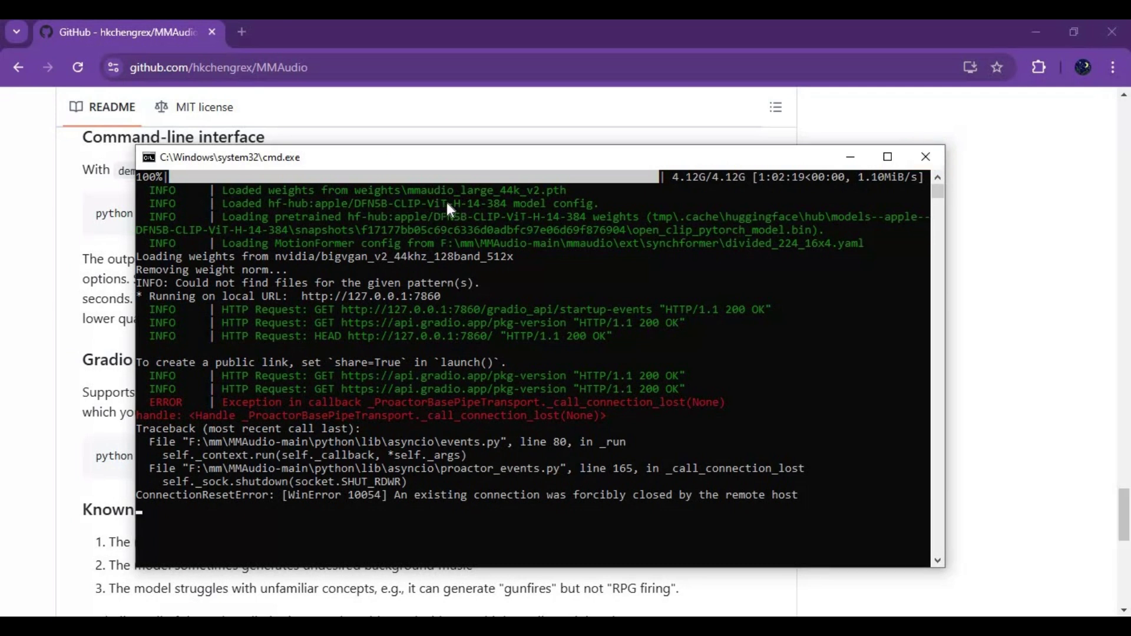
left_click(928, 163)
Step: Close the open Notepad file, create a text document in the MMAudio-main folder with the default name and open it
left_click(291, 287)
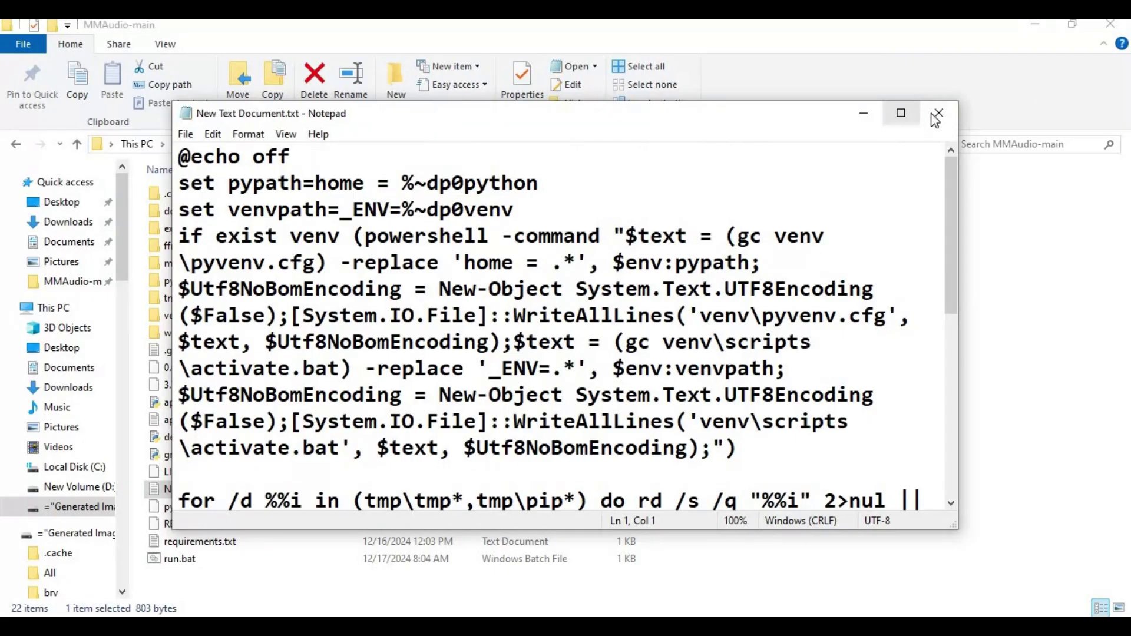
left_click(936, 114)
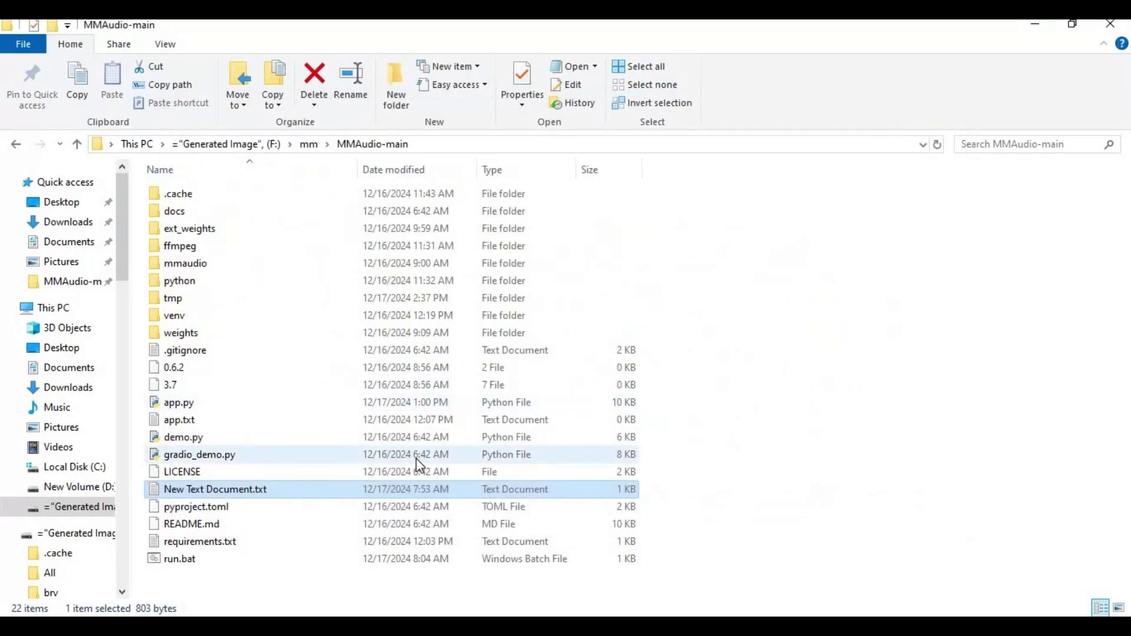
right_click(804, 288)
mouse_move(843, 535)
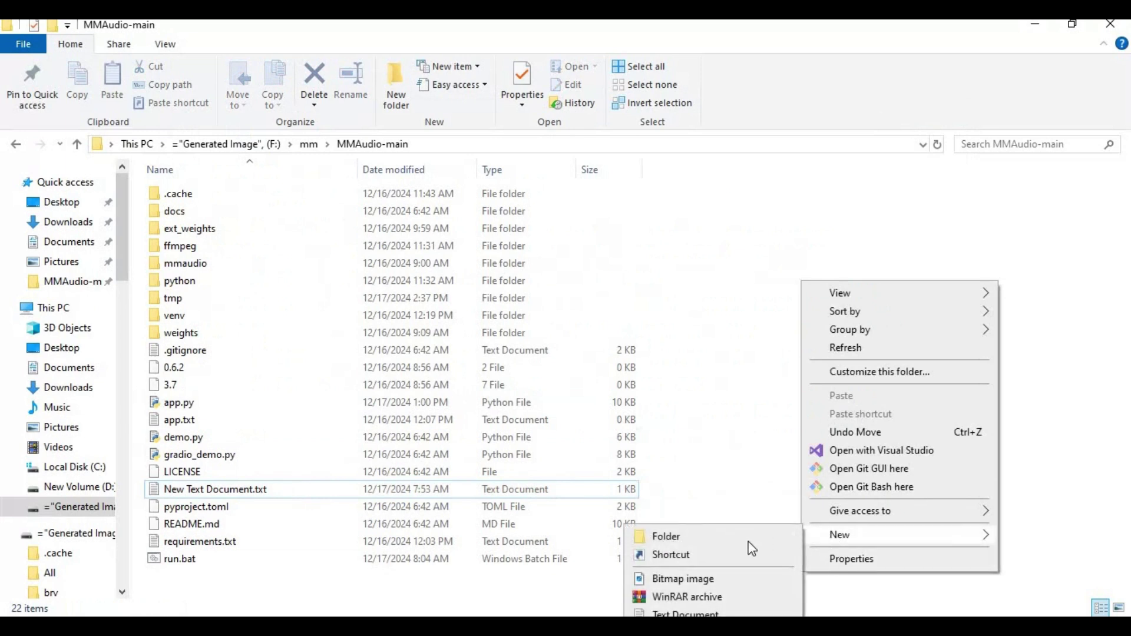
left_click(695, 613)
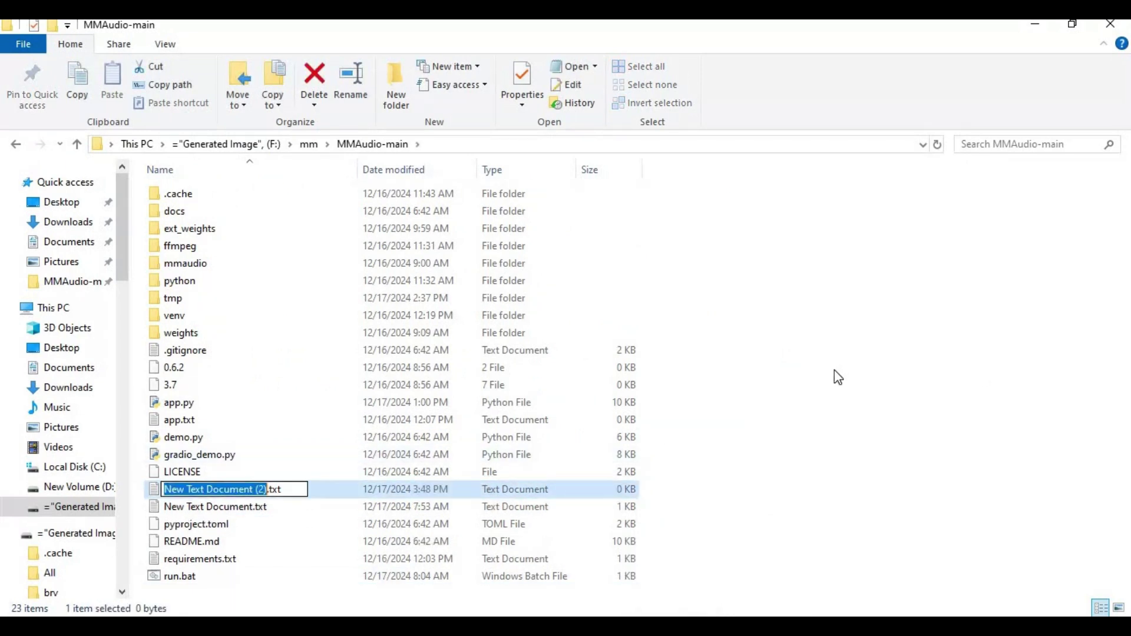
key("Return")
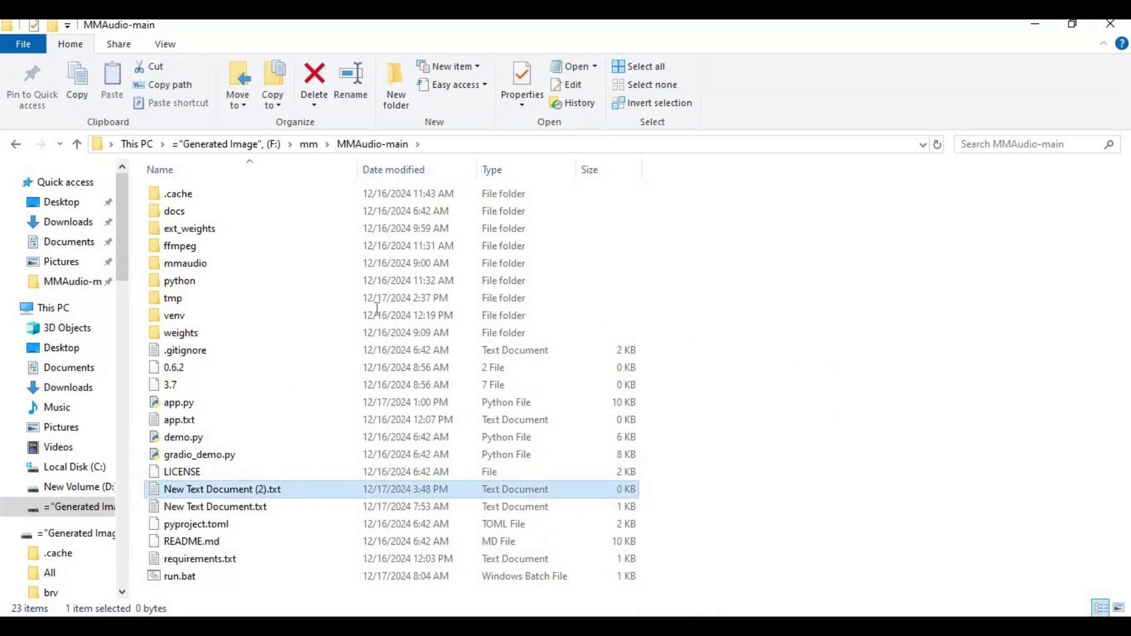
key("Return")
type("@")
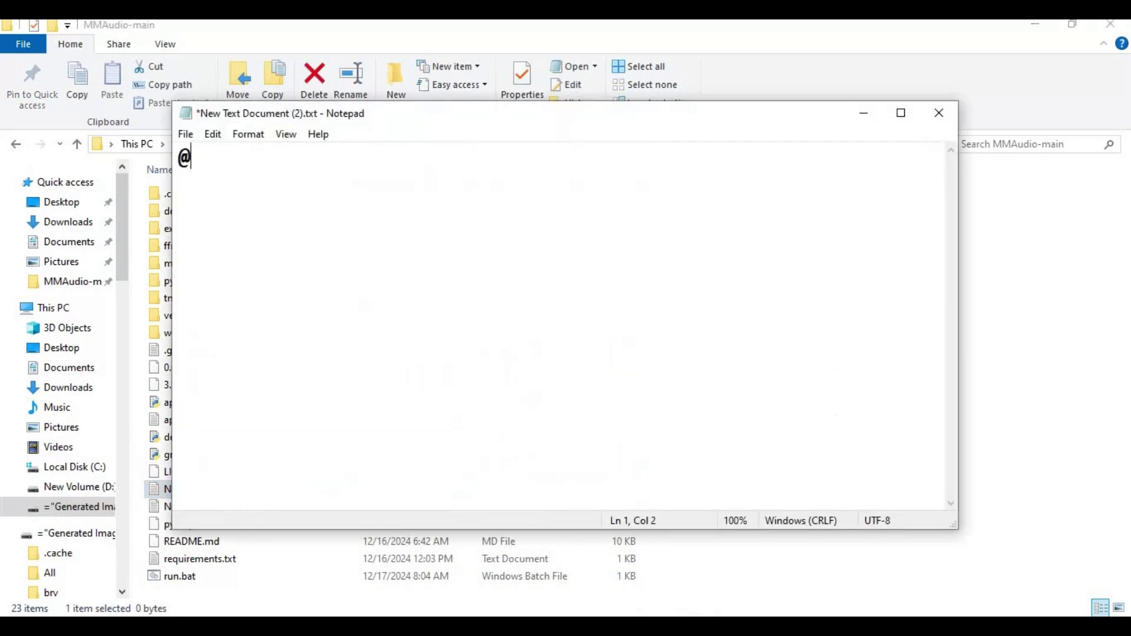
type("echo off")
key("Return")
type("call venv\\")
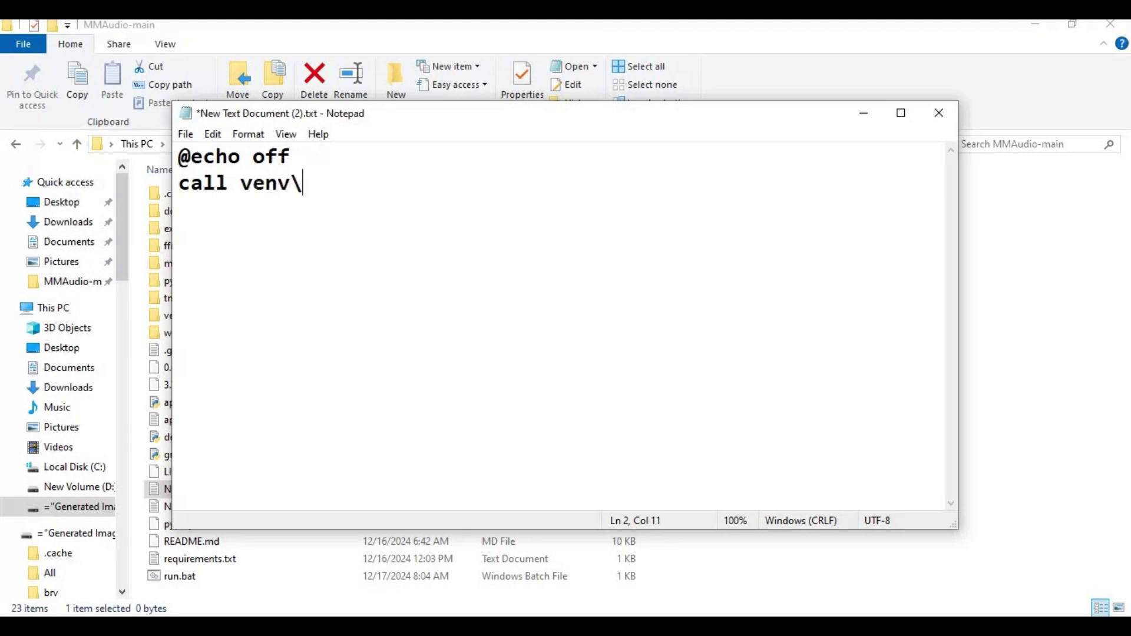
type("scripts\\")
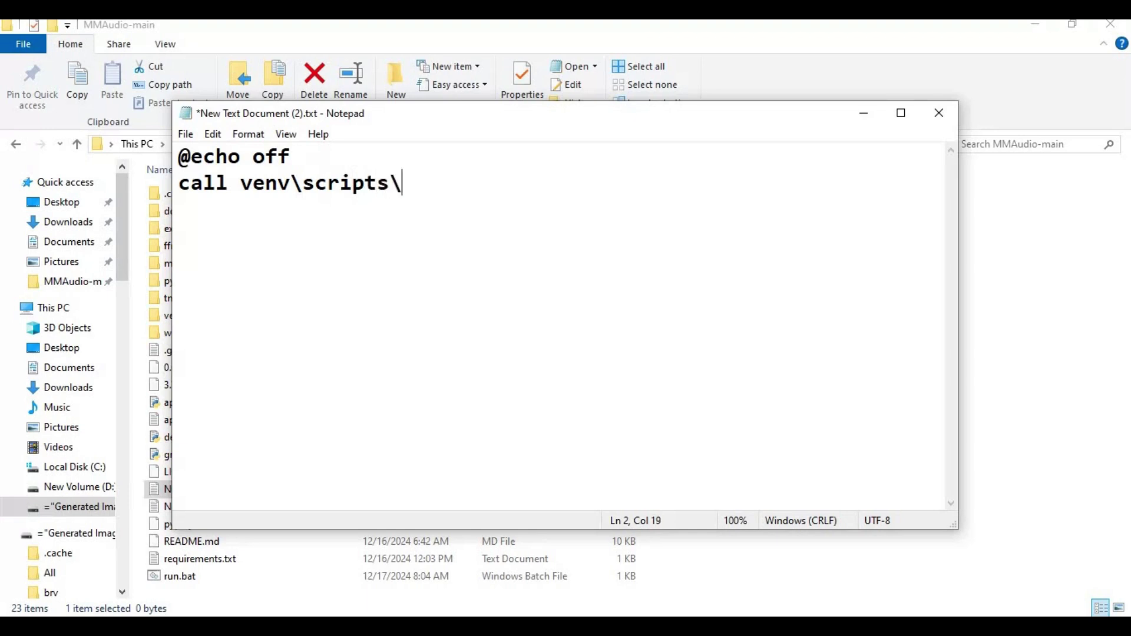
type("activate")
key("Return")
Step: Add the line "python gradio_demo.py", copied from the README's Gradio section, and a final line "pause" to the script
type("python")
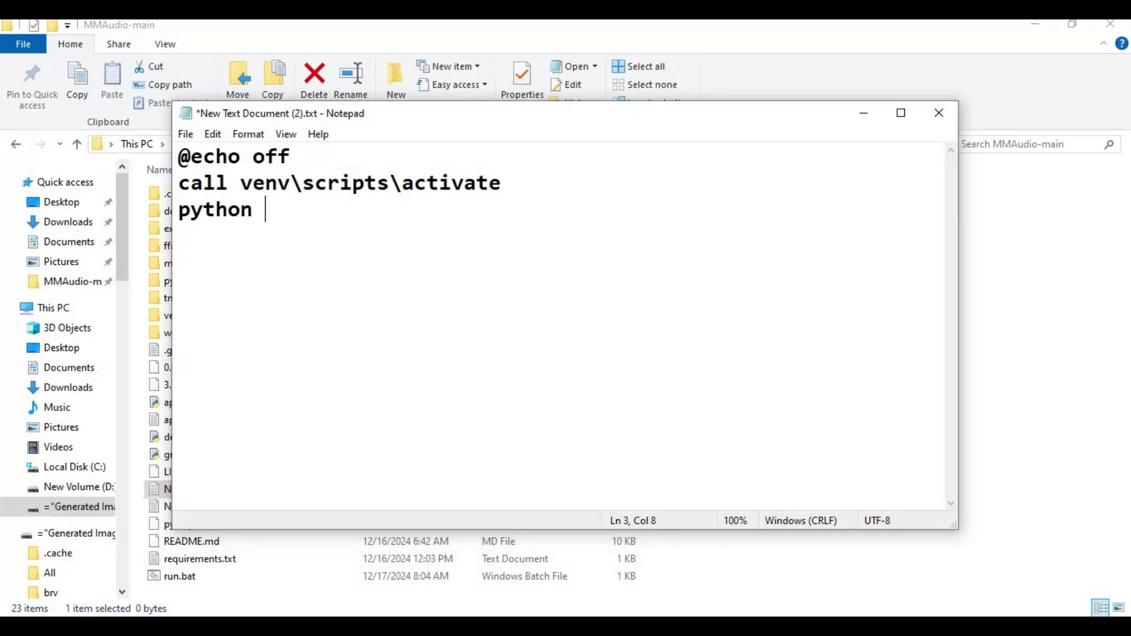
key("alt+Tab")
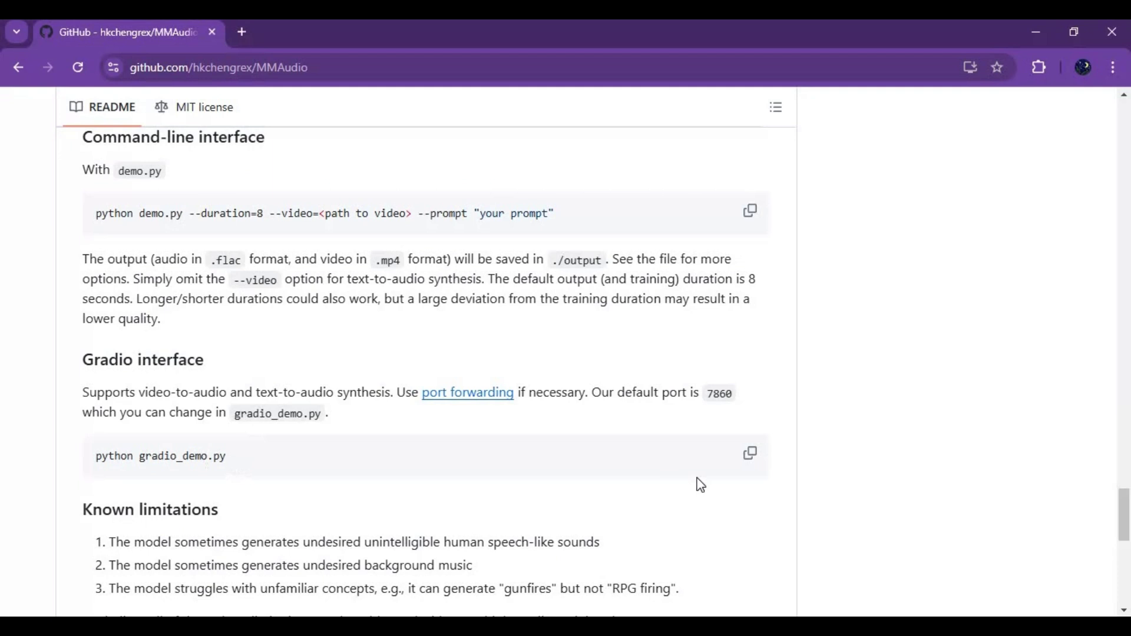
left_click(752, 456)
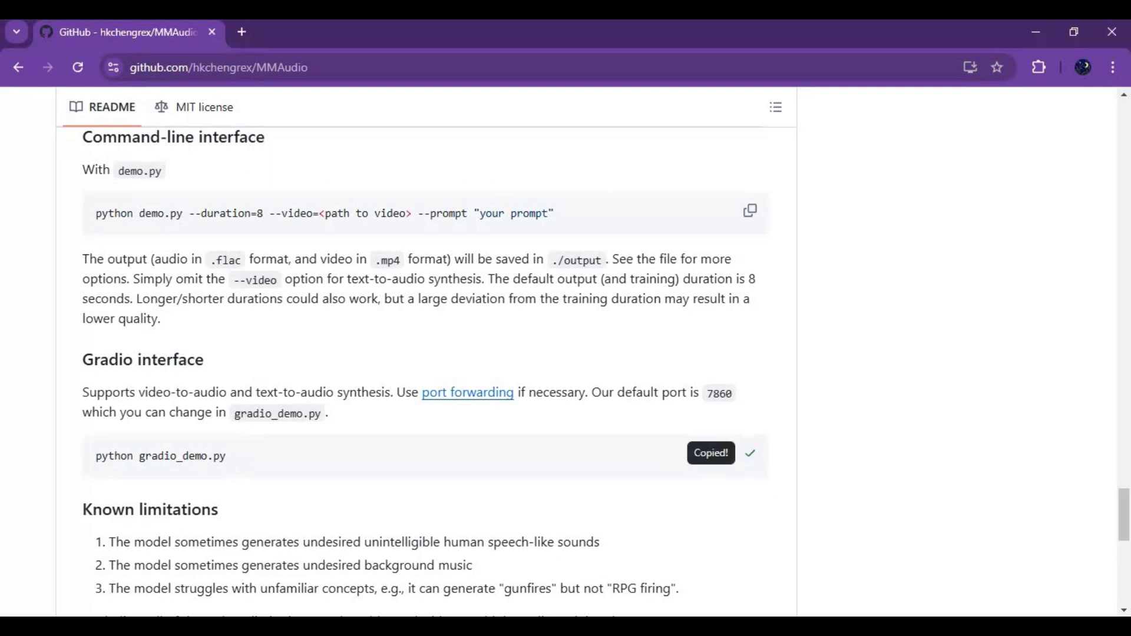
left_click(657, 554)
key("shift+Left")
key("shift+Left")
key("shift+Left")
key("shift+Left")
key("shift+Left")
key("shift+Left")
key("shift+Left")
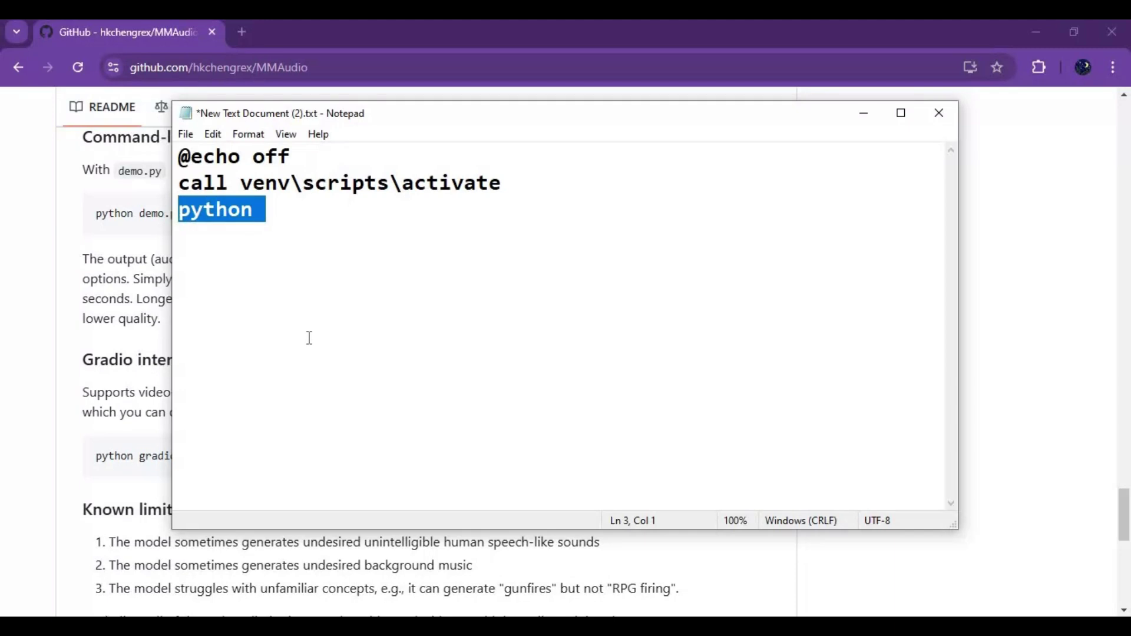
key("ctrl+v")
key("Return")
type("pause")
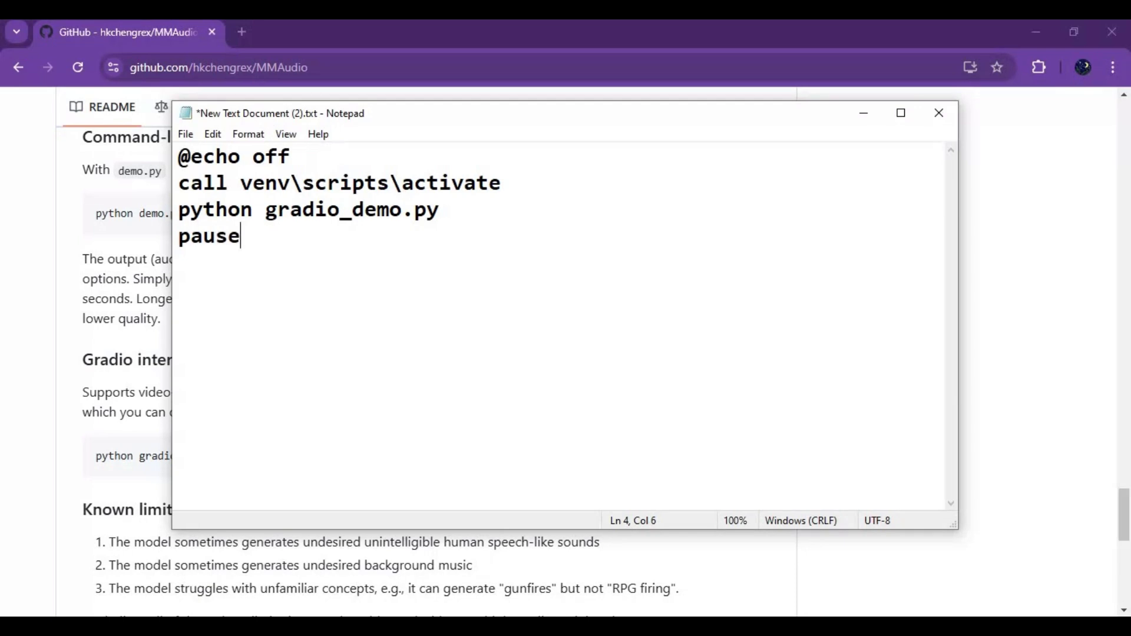
Step: Save the script as "runn.bat" in the MMAudio-main folder and close Notepad
left_click(185, 134)
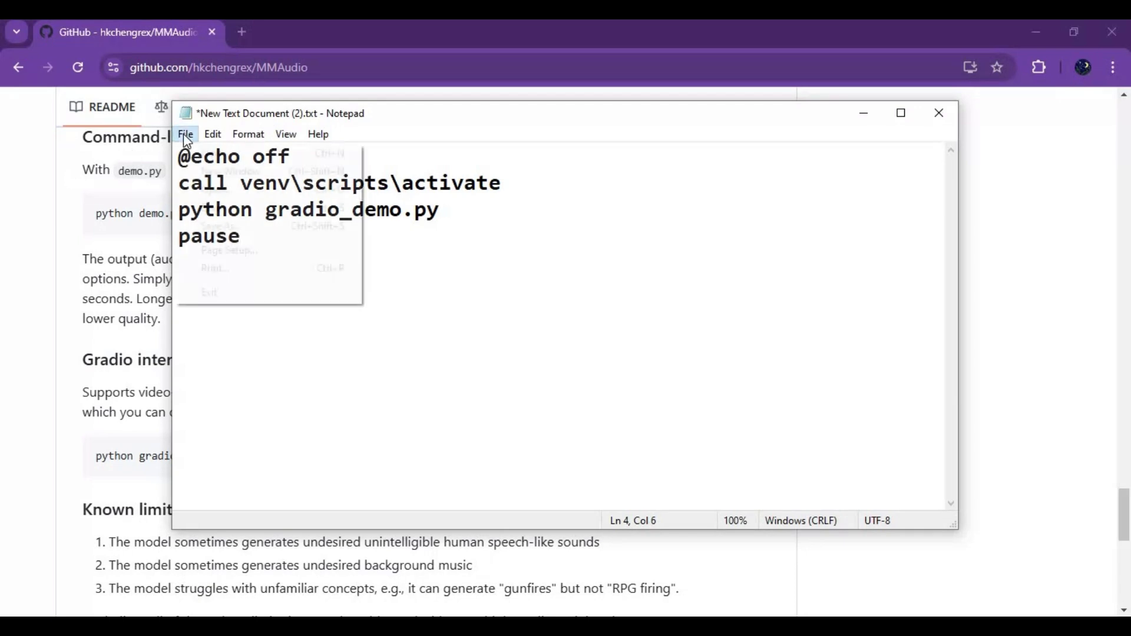
left_click(253, 226)
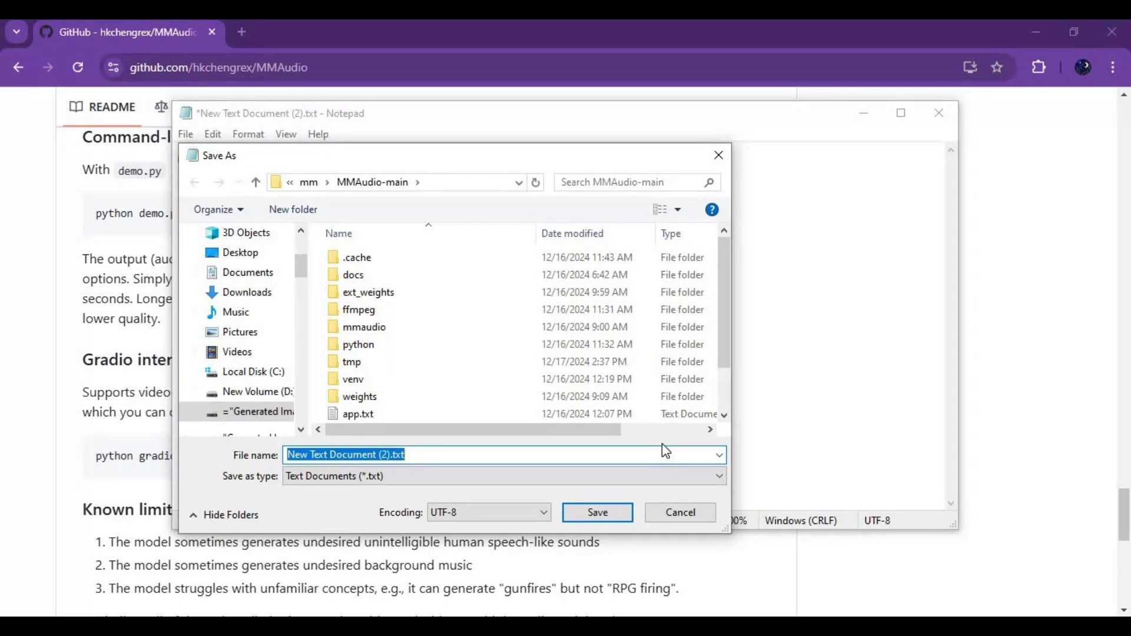
type("runn")
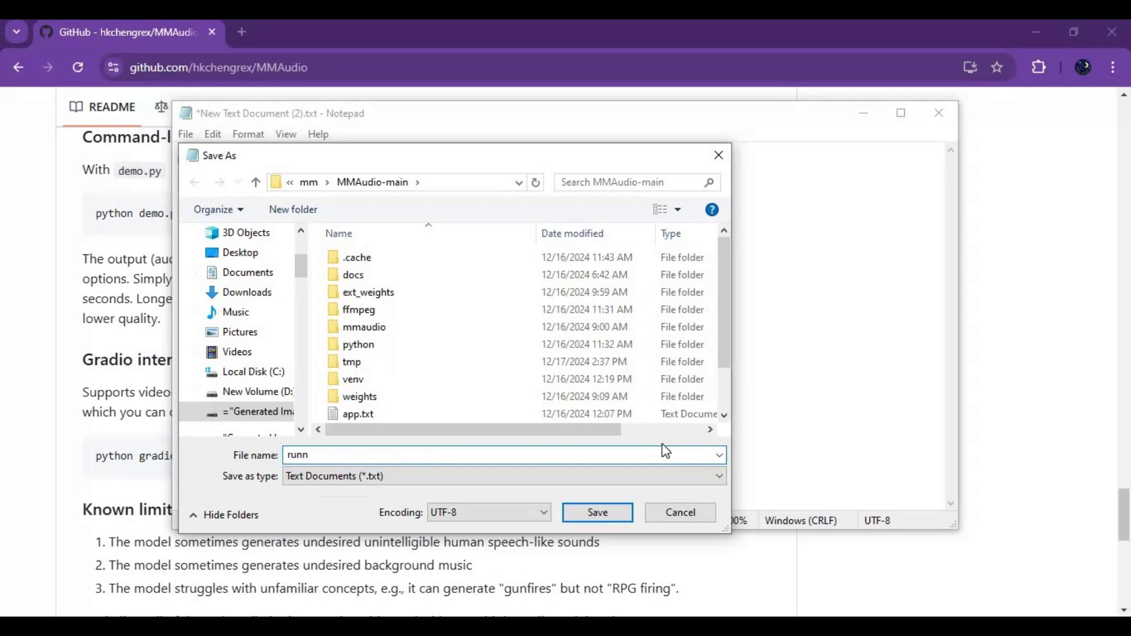
type(".bat")
key("Return")
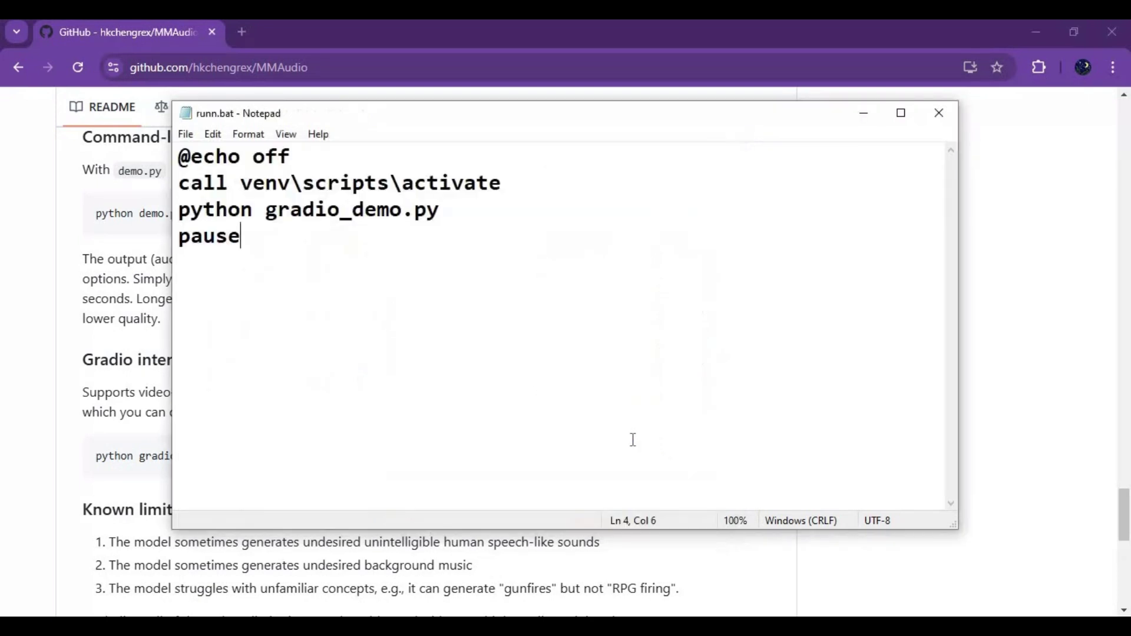
left_click(939, 120)
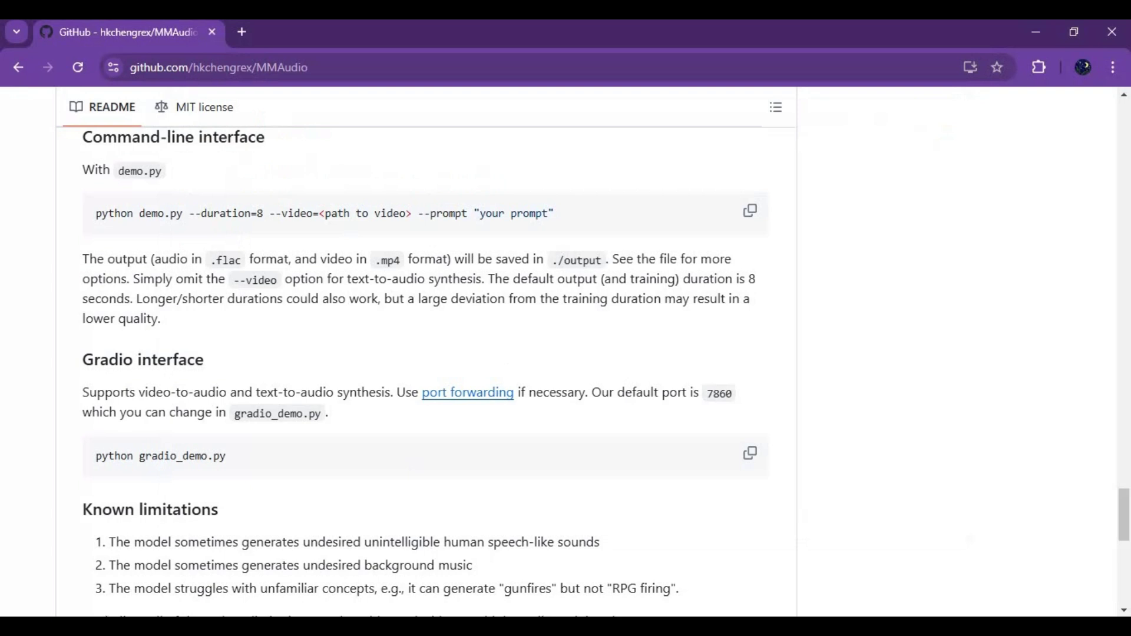
key("alt+Tab")
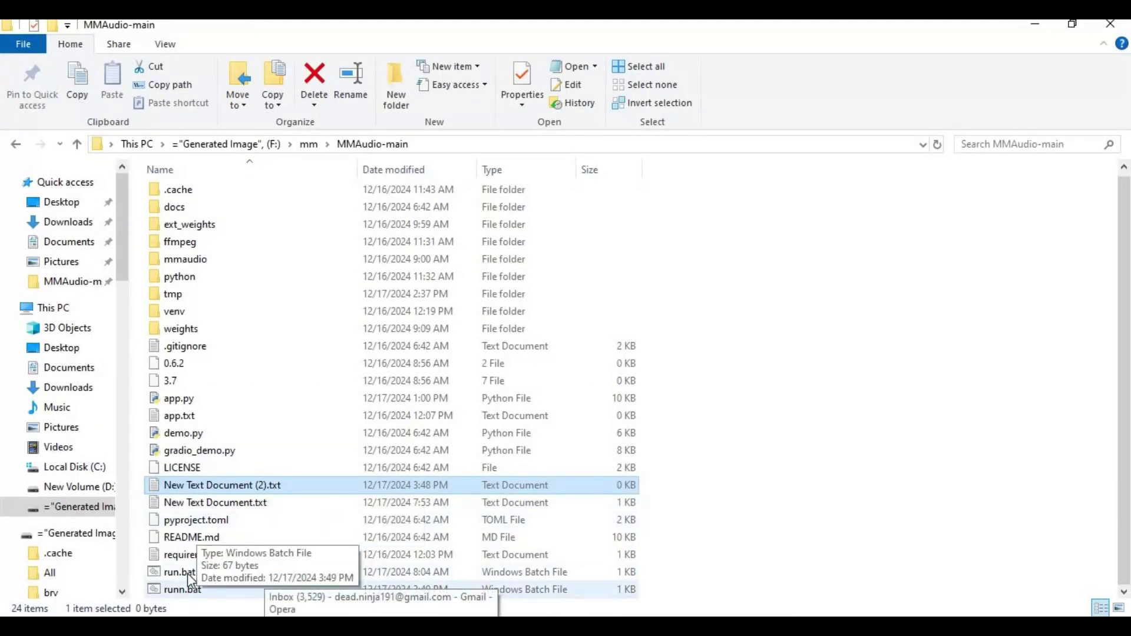
double_click(176, 573)
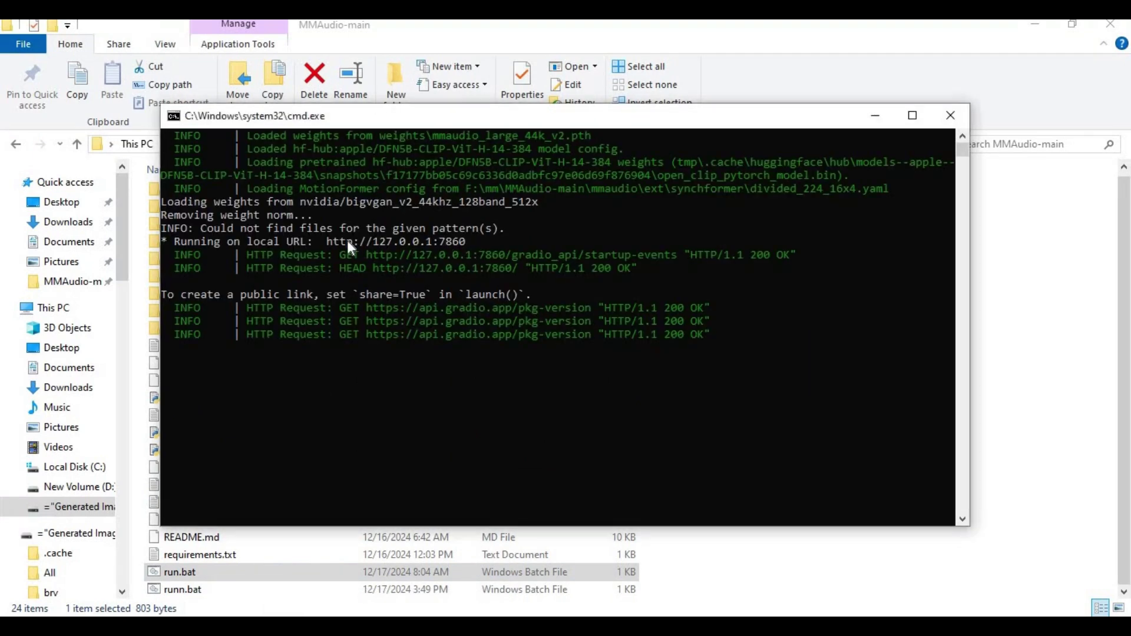
left_click_drag(330, 242, 462, 242)
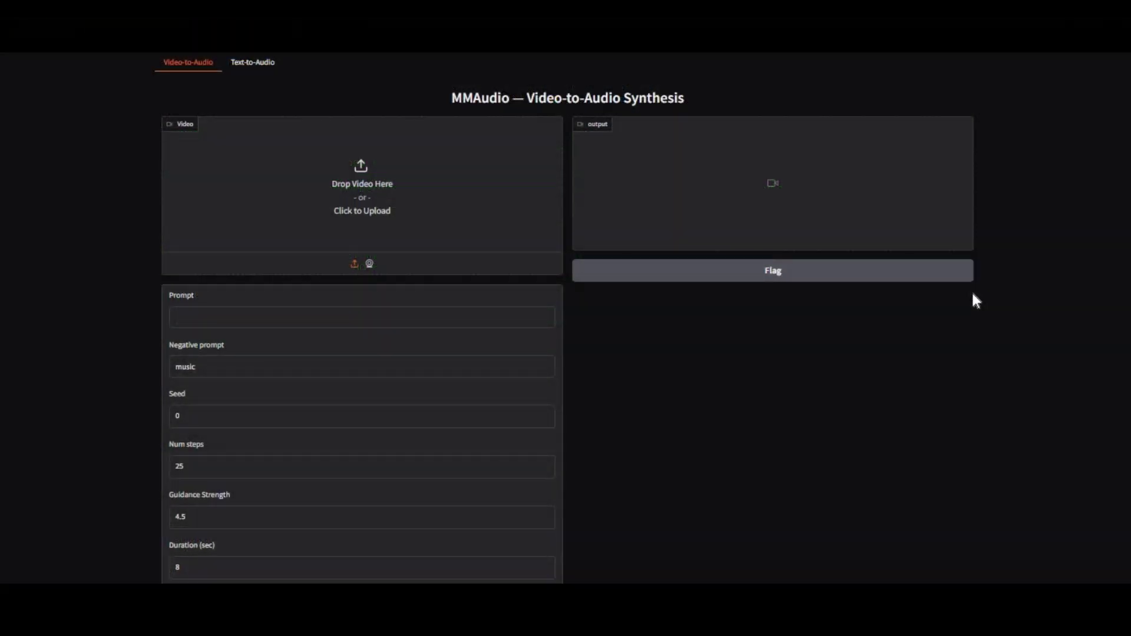
Step: Upload the video of a girl walking with a wolf as the Video-to-Audio input and play it
scroll(972, 294, "down", 8)
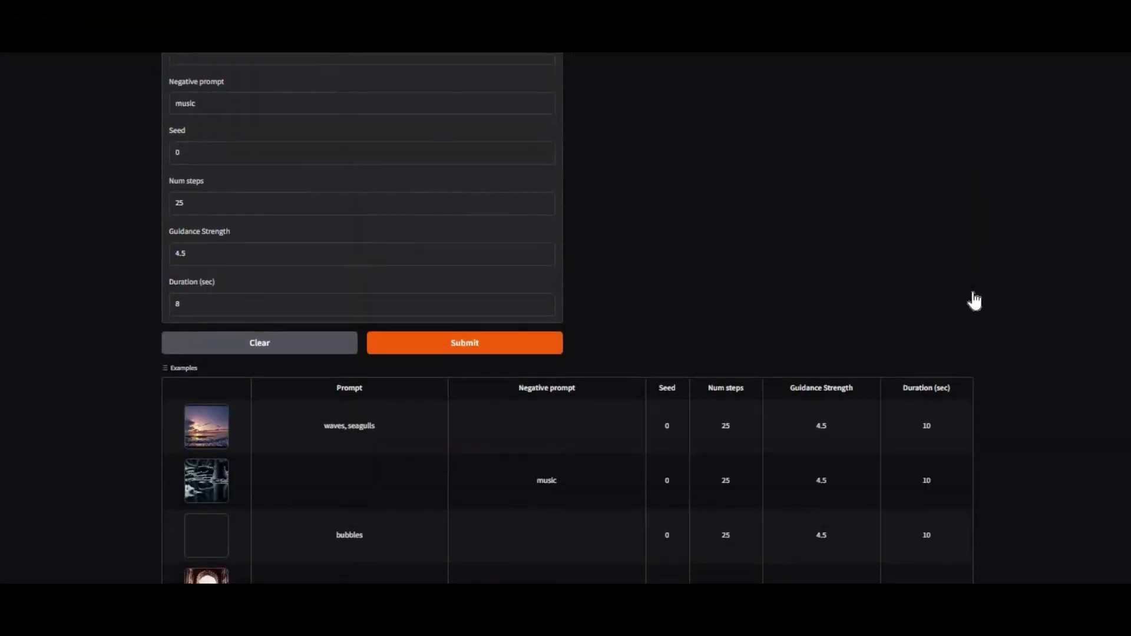
scroll(973, 297, "up", 2)
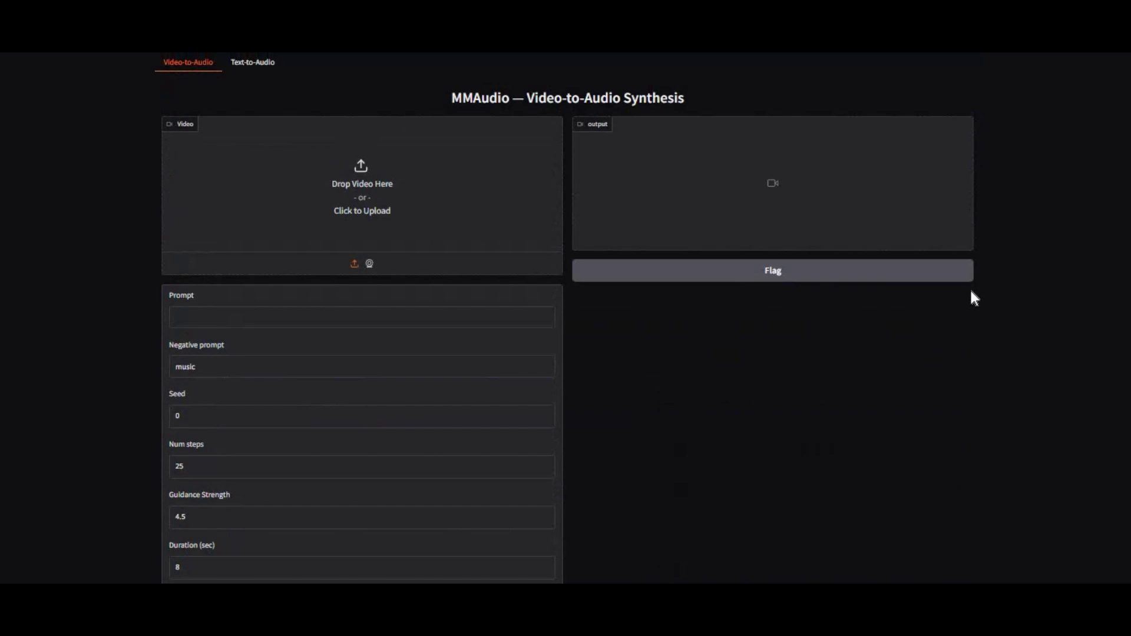
left_click(535, 210)
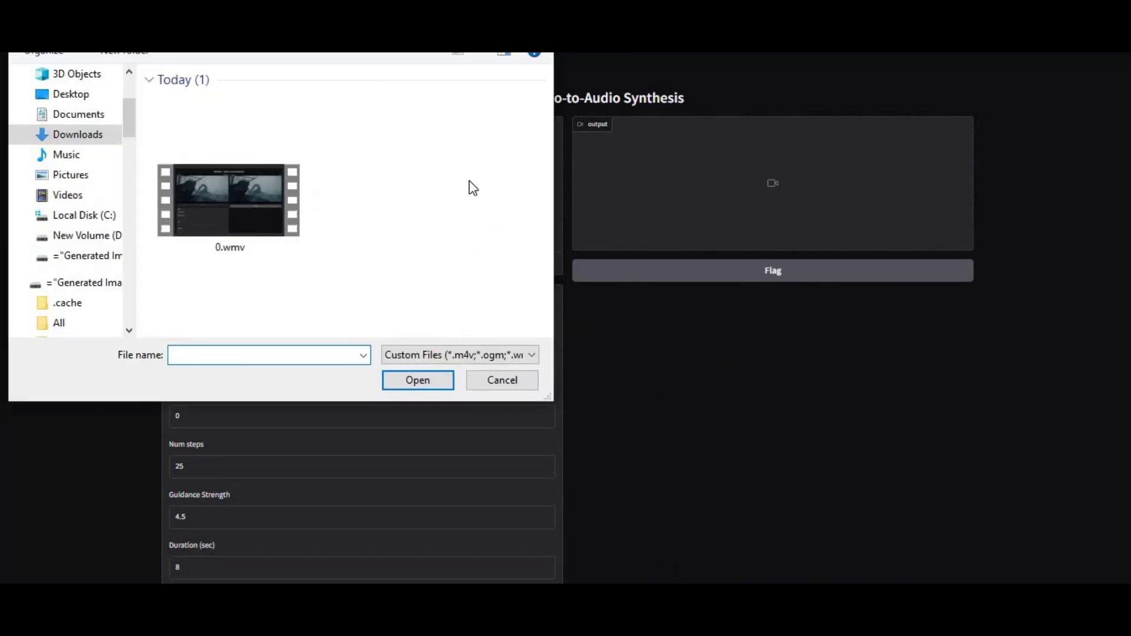
double_click(227, 192)
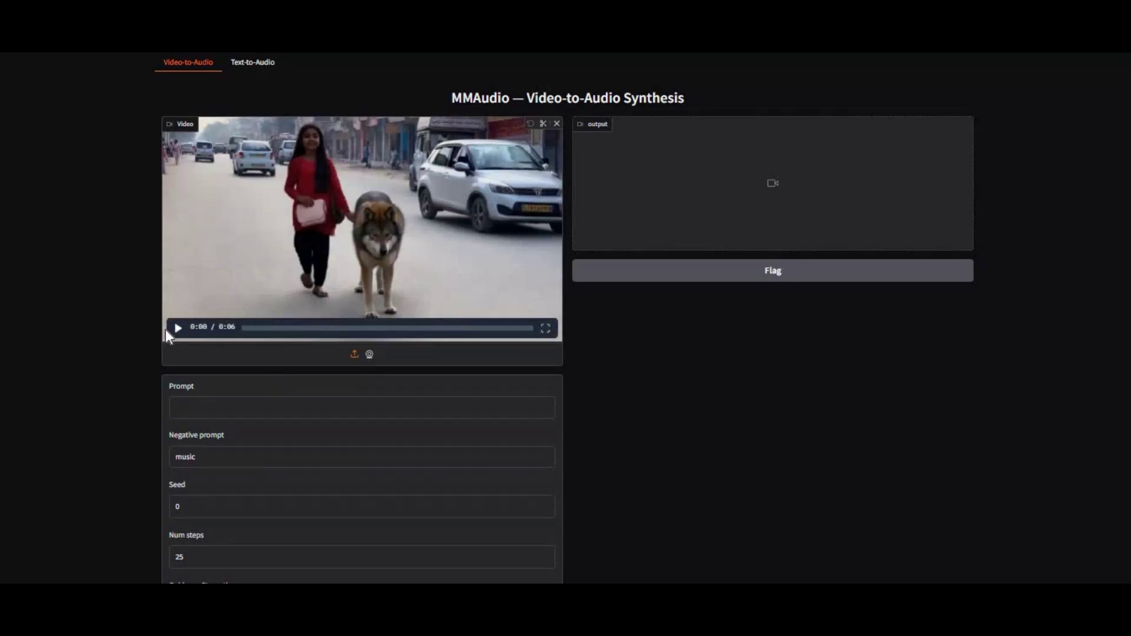
left_click(178, 329)
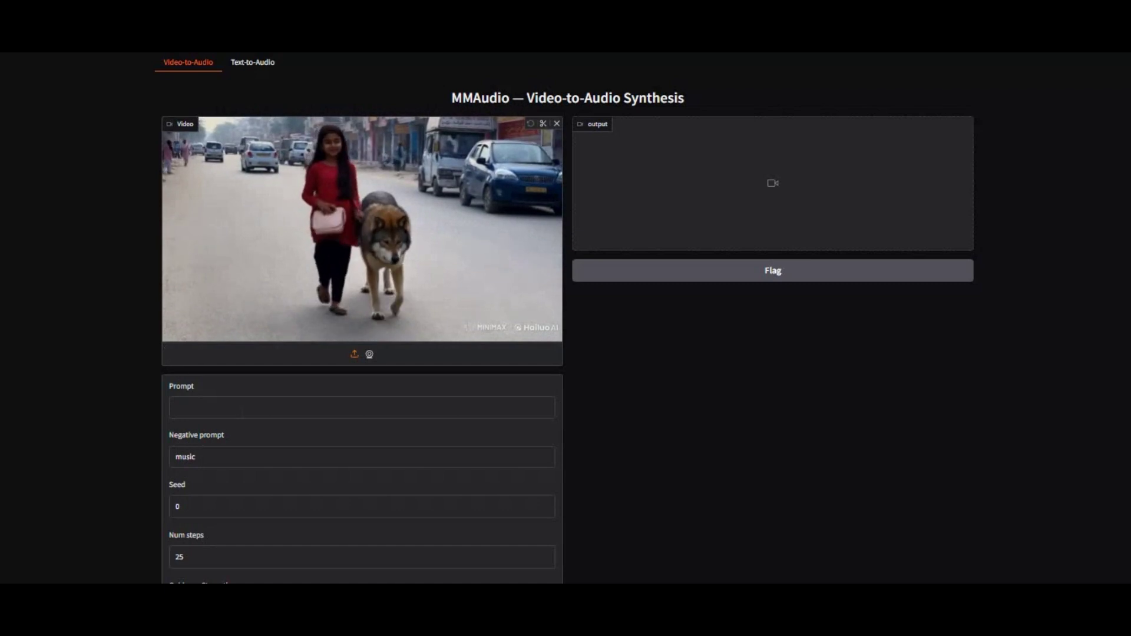
Step: Set the Video-to-Audio prompt to "wolf growling , traffic sounds"
left_click(245, 409)
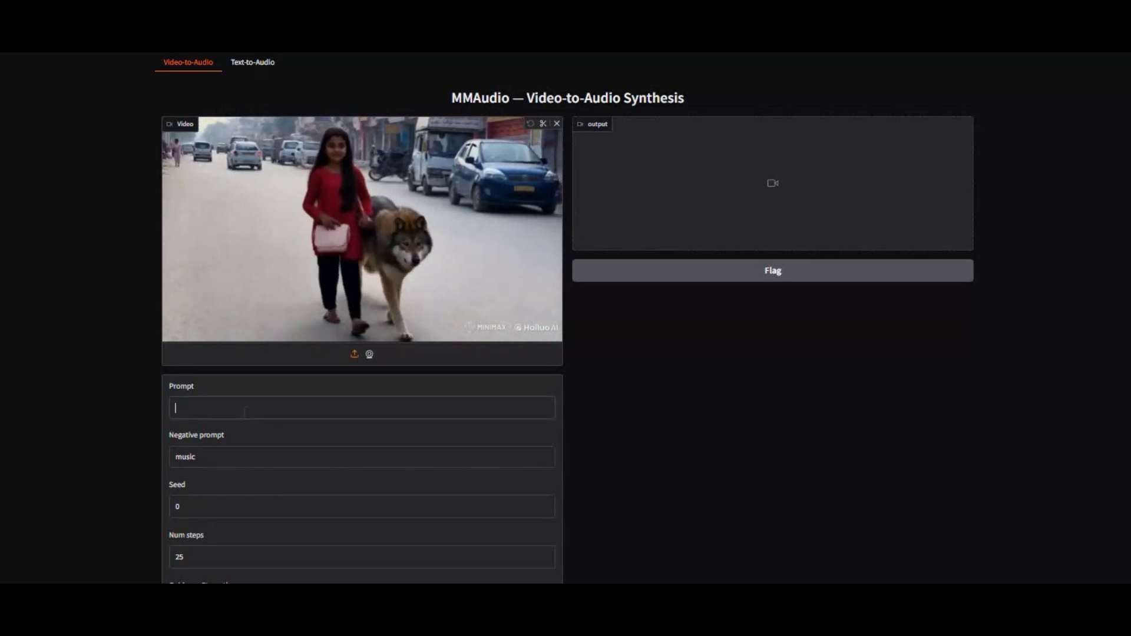
type("wolf growling , t")
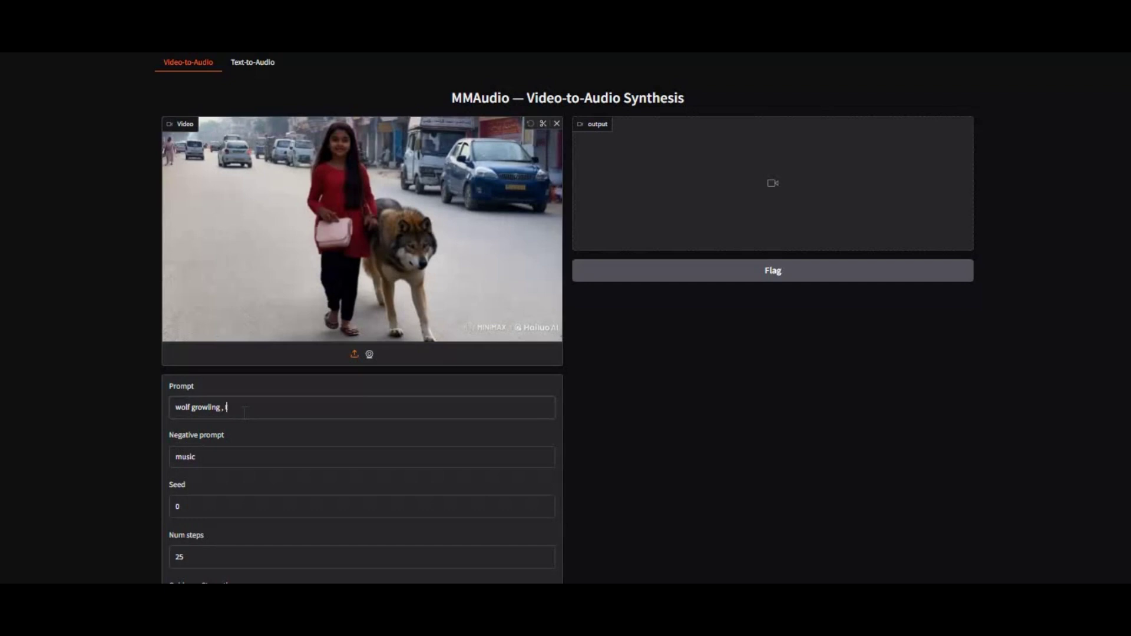
type("araffic souds")
key("Left")
key("Left")
type("n")
Step: Submit the Video-to-Audio form with its other settings left at their defaults and play the generated output video
scroll(294, 422, "down", 3)
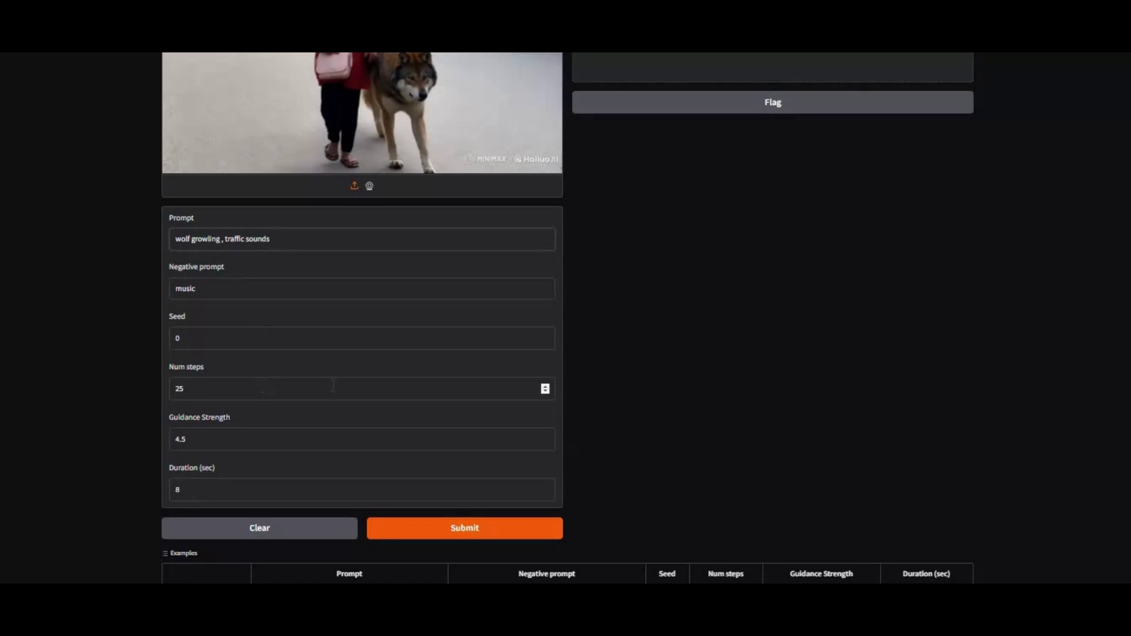
scroll(333, 389, "down", 3)
scroll(478, 430, "up", 2)
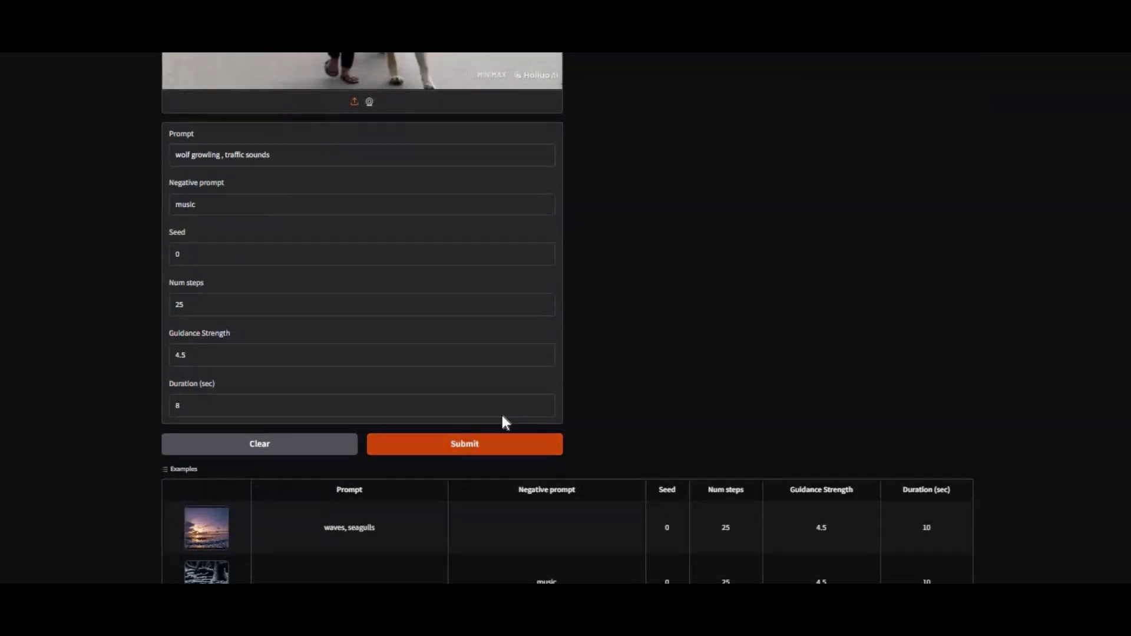
left_click(503, 443)
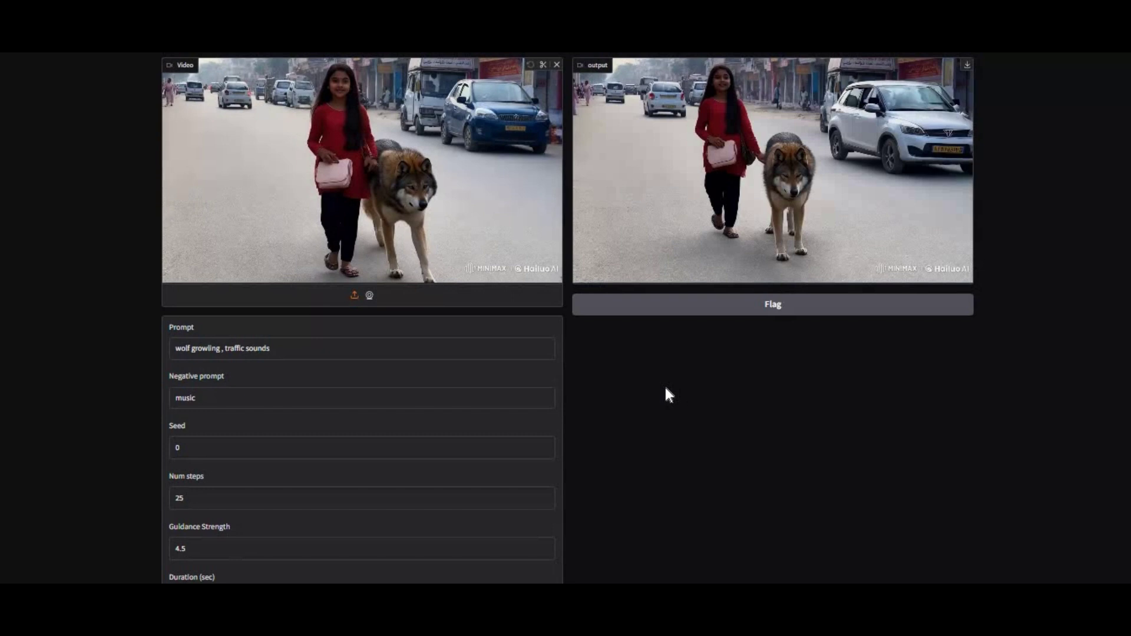
scroll(637, 397, "up", 1)
left_click(584, 329)
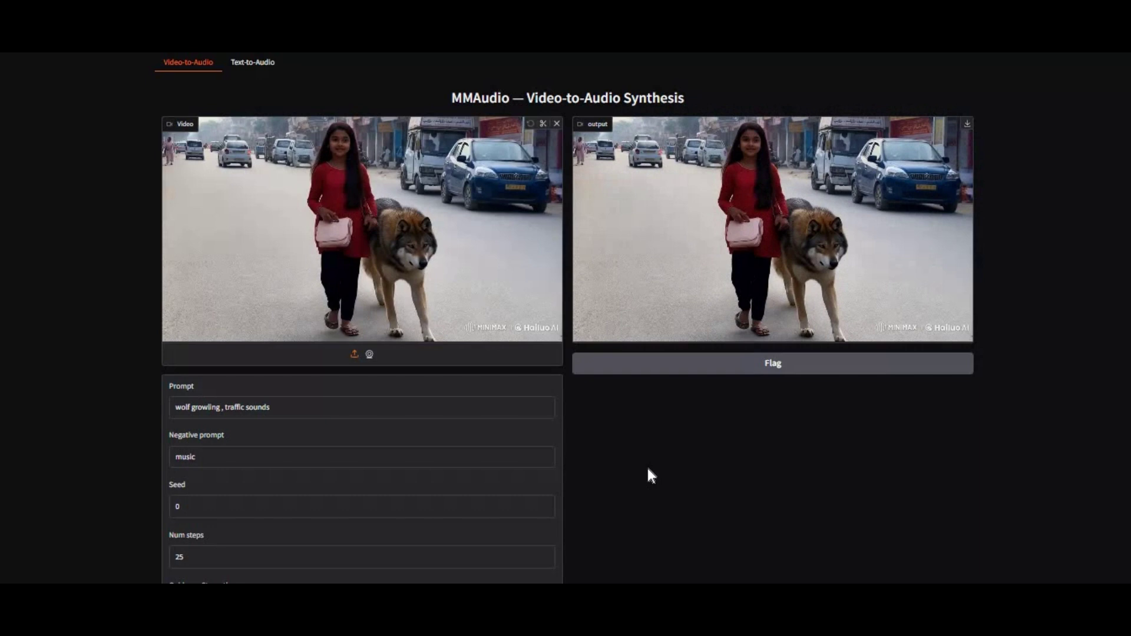
Step: Switch to Text-to-Audio synthesis, generate audio from the prompt "relaxing jungle sound" and play the output
left_click(252, 63)
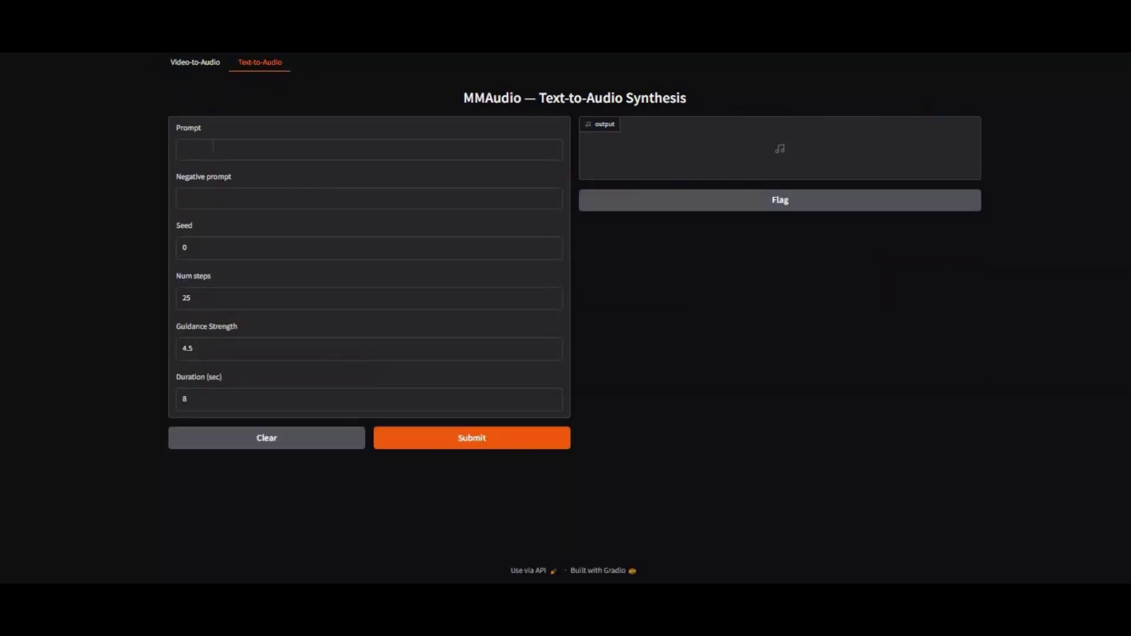
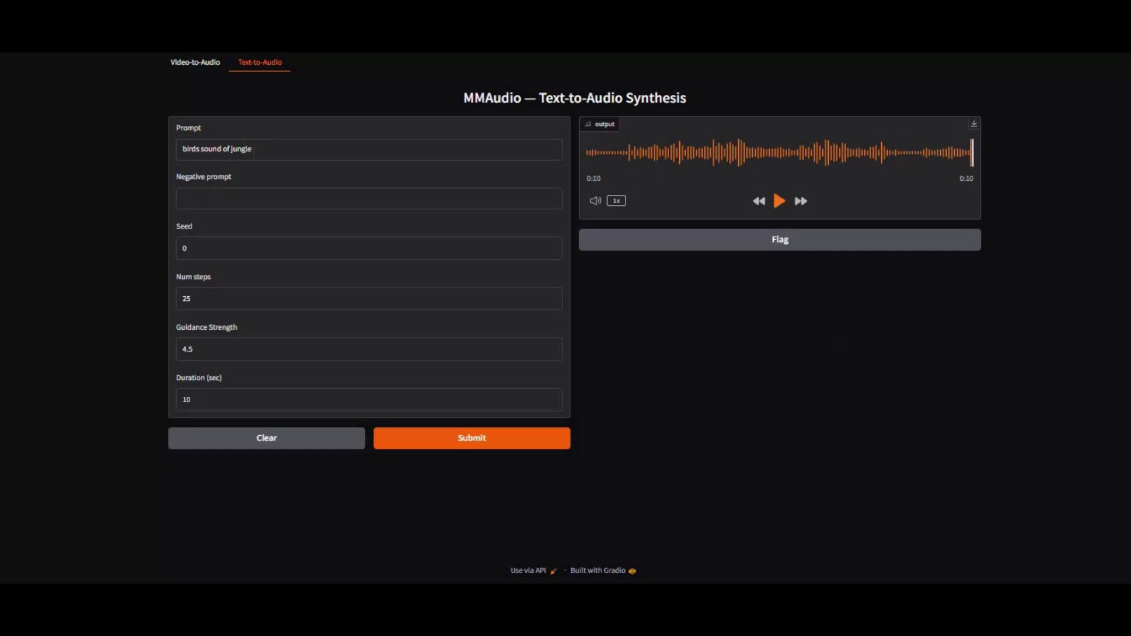
left_click(279, 147)
key("ctrl+a")
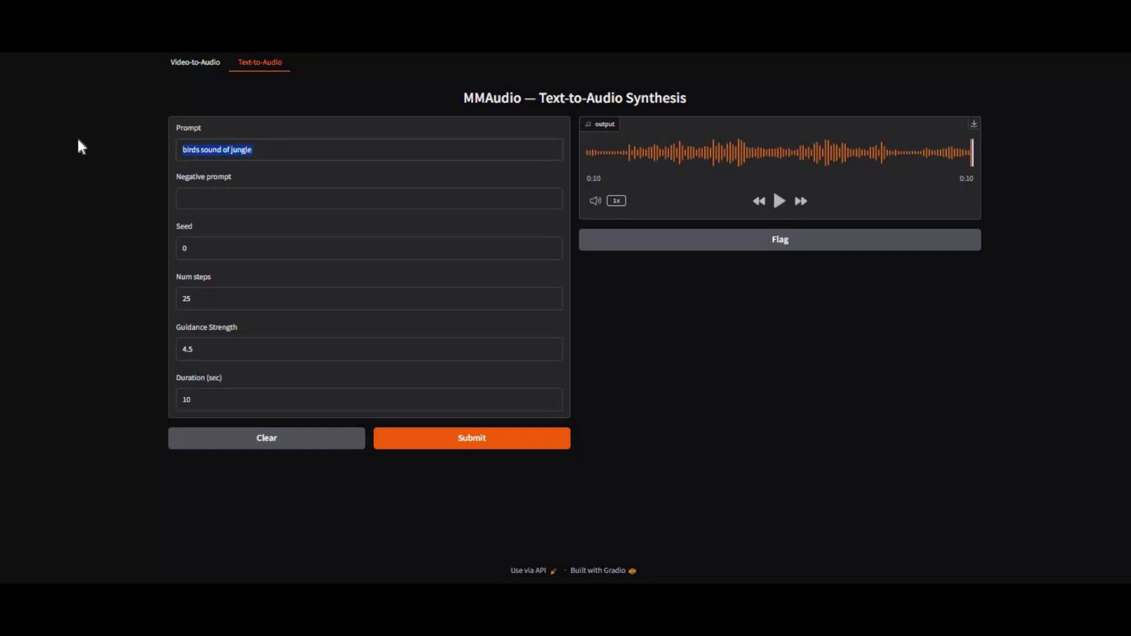
type("relaxing jungle sound")
left_click(433, 442)
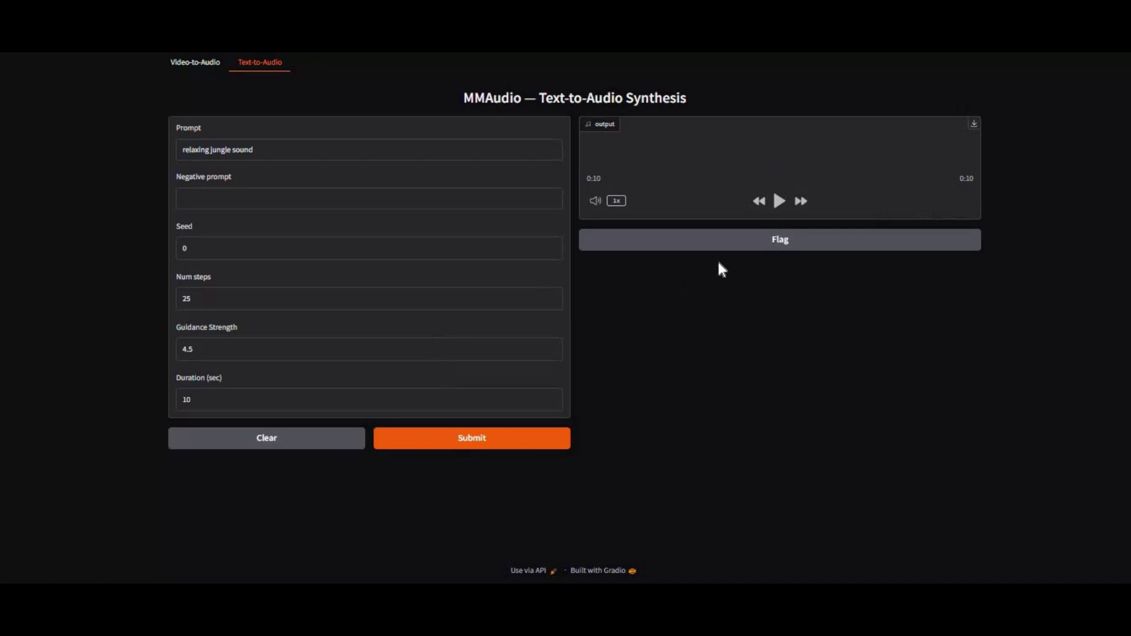
left_click(777, 201)
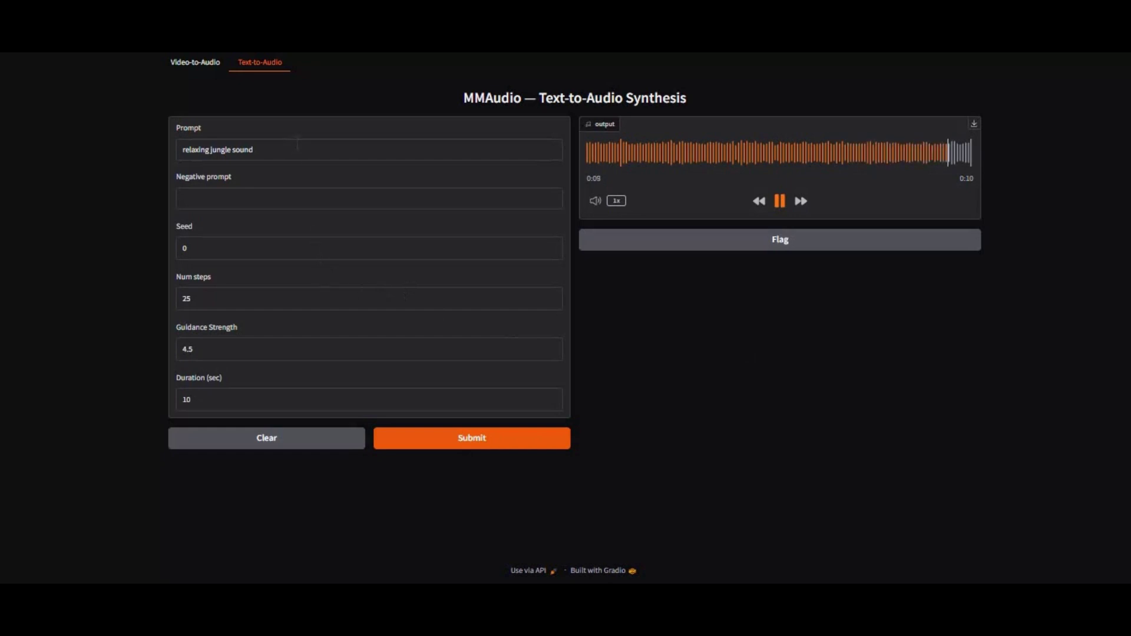
Step: Replace the Text-to-Audio prompt with "soft music", generate the audio and play the new output
left_click_drag(298, 147, 47, 149)
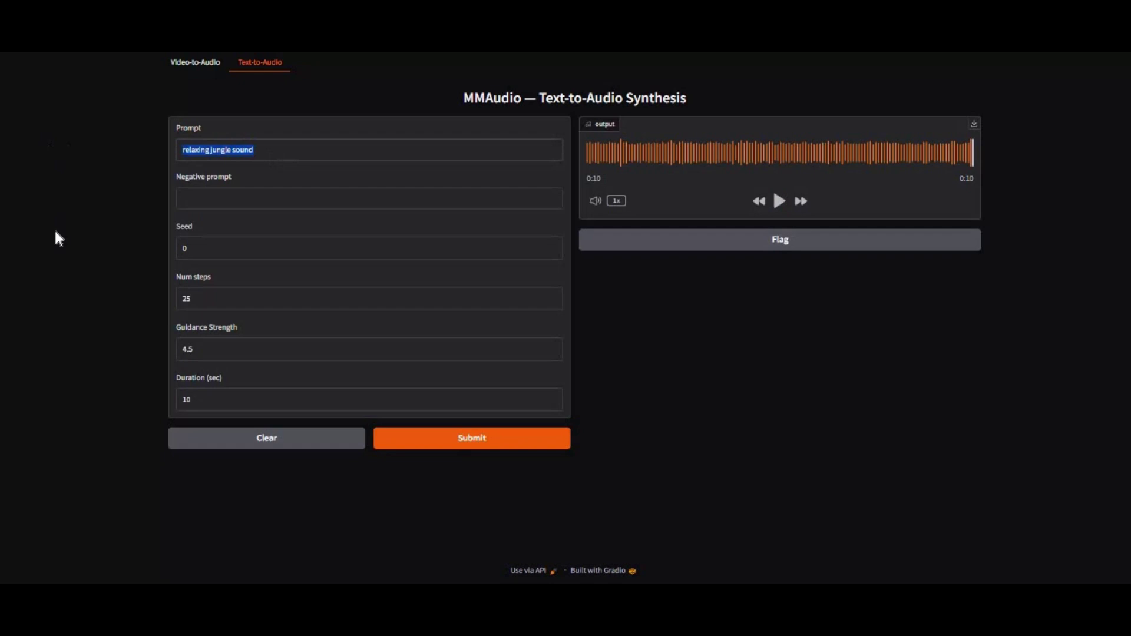
type("soft music")
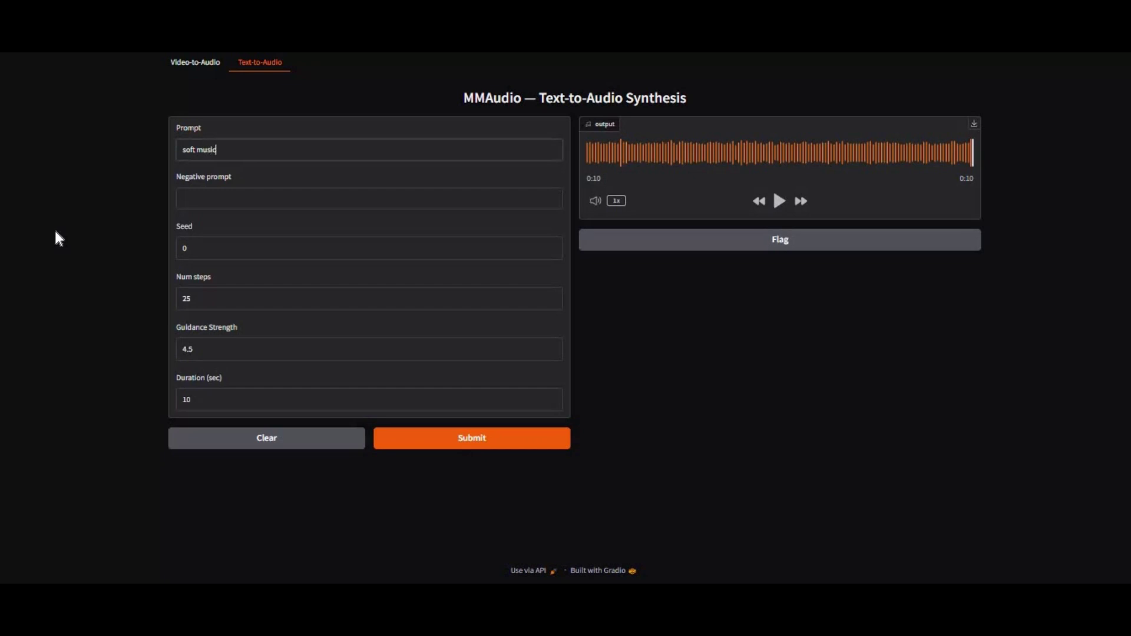
left_click(499, 443)
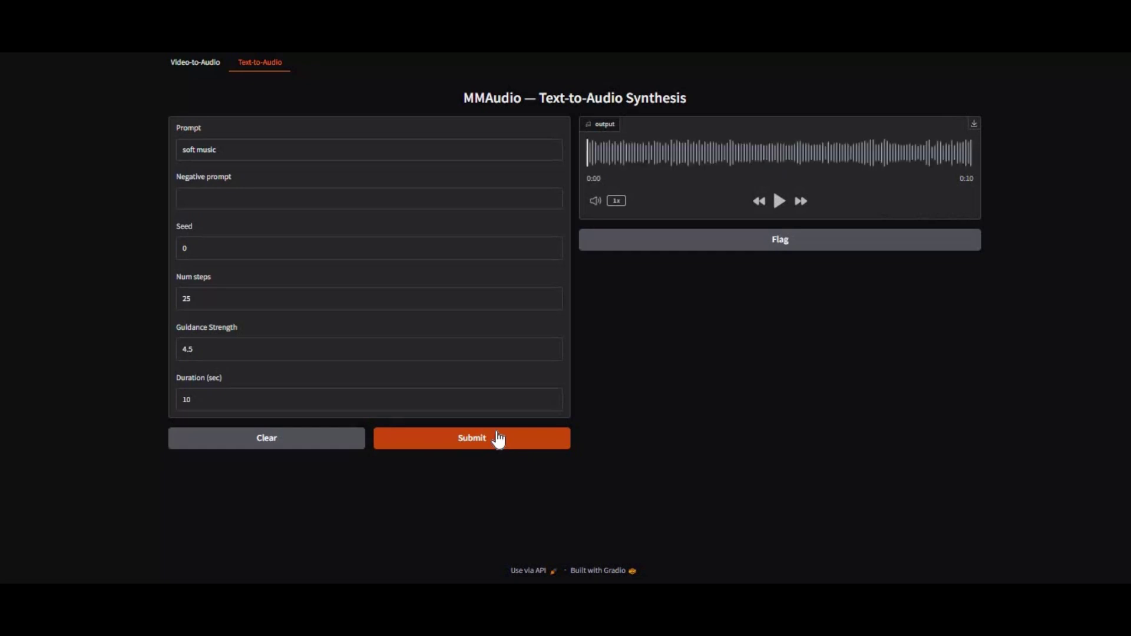
left_click(780, 202)
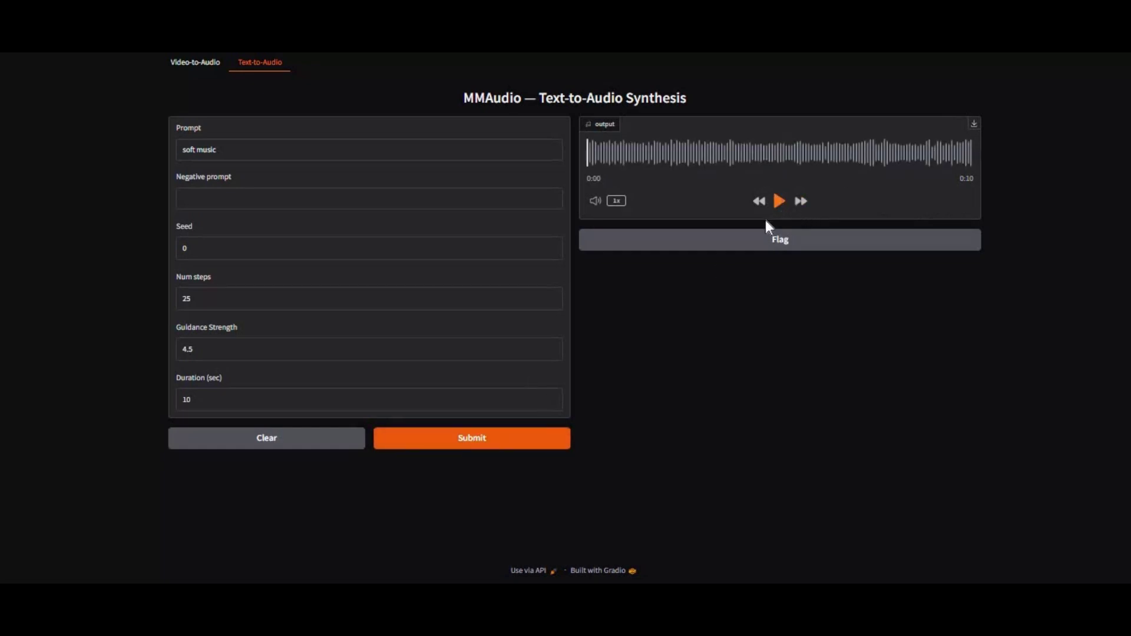